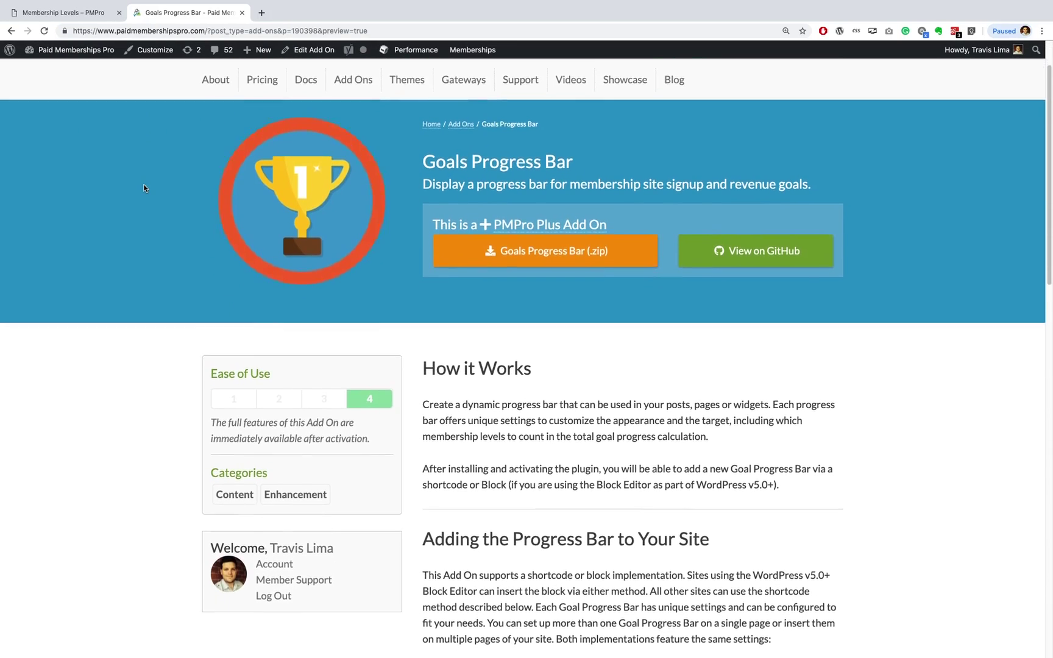
scroll(143, 187, "down", 1)
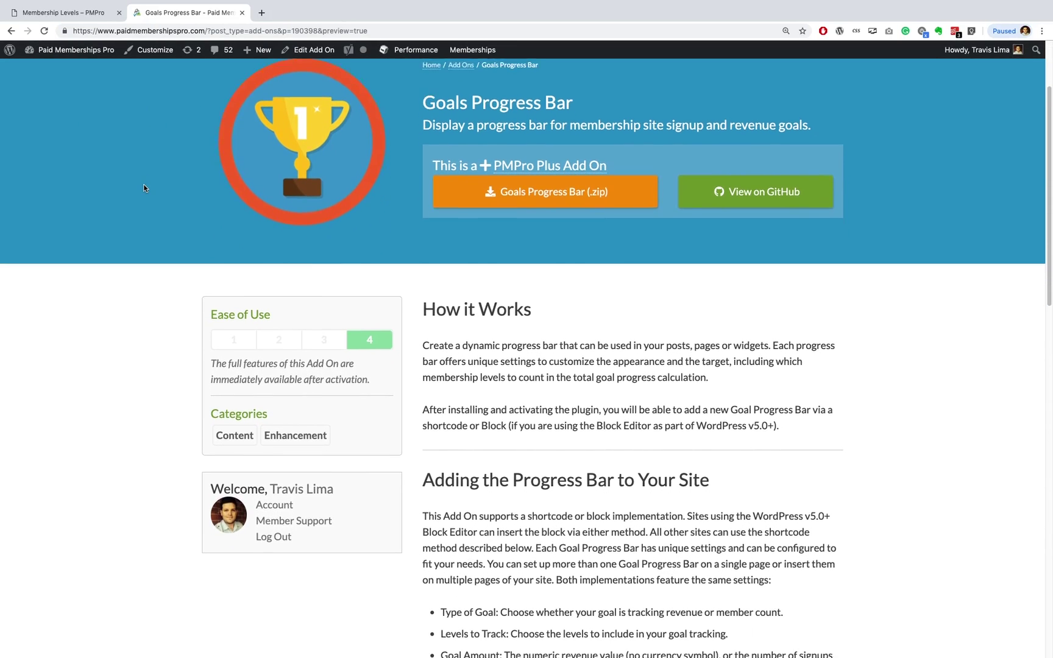
scroll(143, 187, "down", 1)
scroll(143, 188, "down", 1)
scroll(144, 188, "down", 2)
scroll(144, 187, "down", 1)
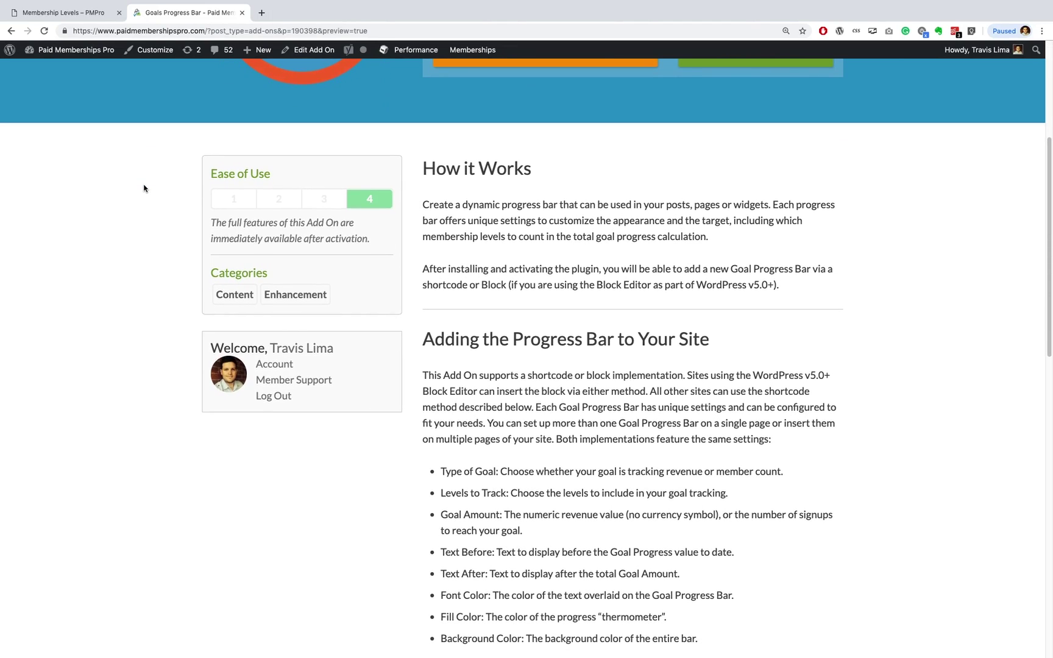
scroll(413, 331, "down", 1)
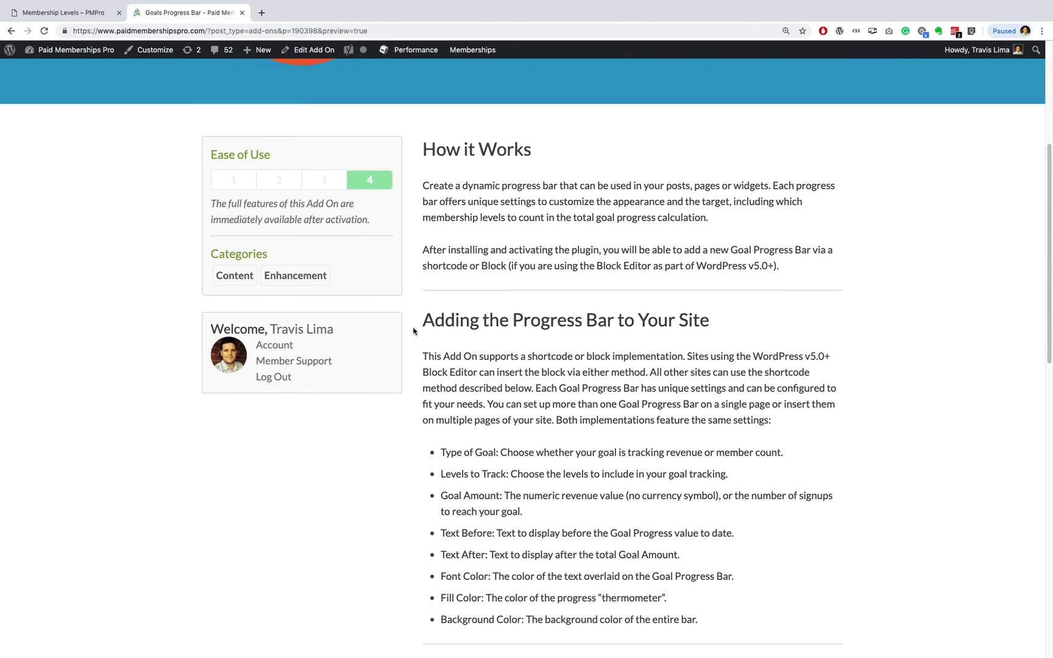
scroll(413, 331, "down", 1)
scroll(413, 331, "down", 1)
scroll(413, 330, "down", 1)
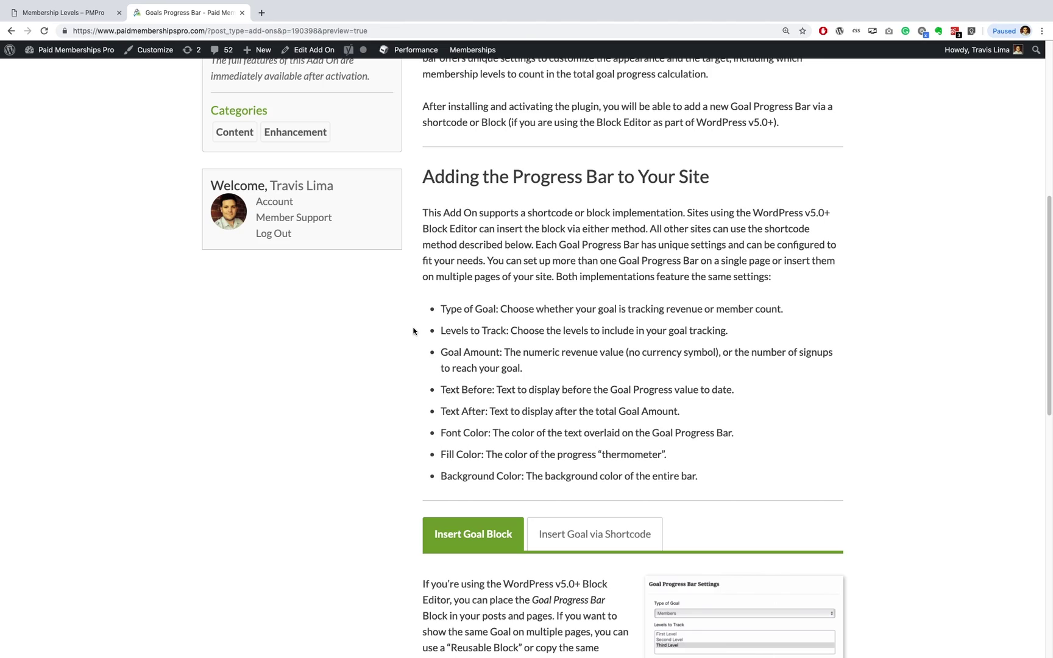
scroll(413, 331, "down", 1)
scroll(413, 329, "down", 2)
scroll(412, 326, "down", 1)
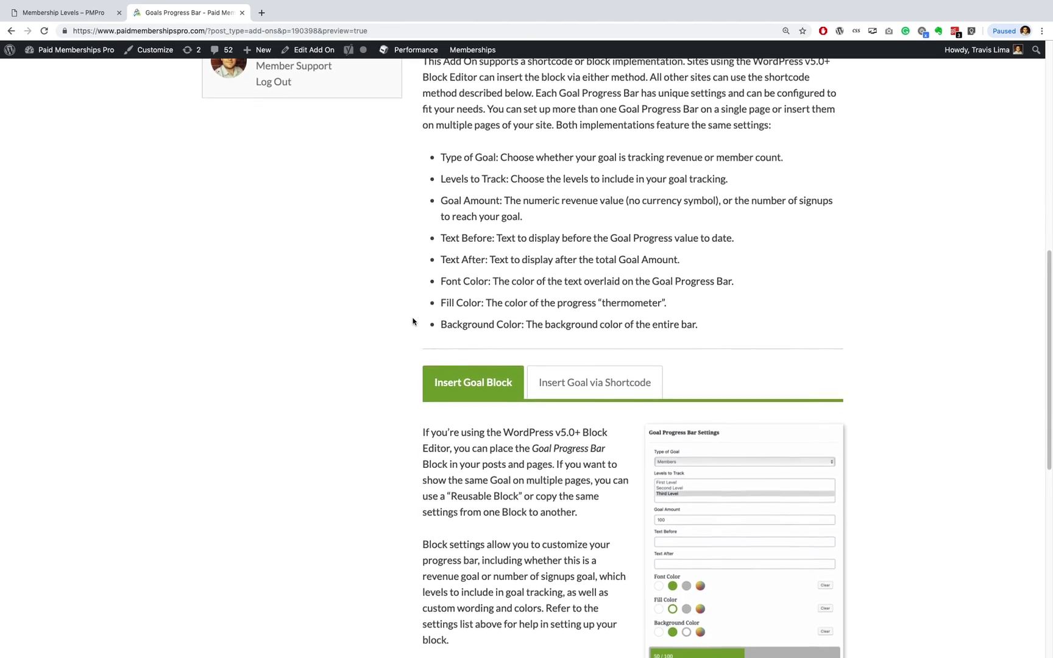
scroll(413, 321, "down", 1)
scroll(413, 321, "down", 3)
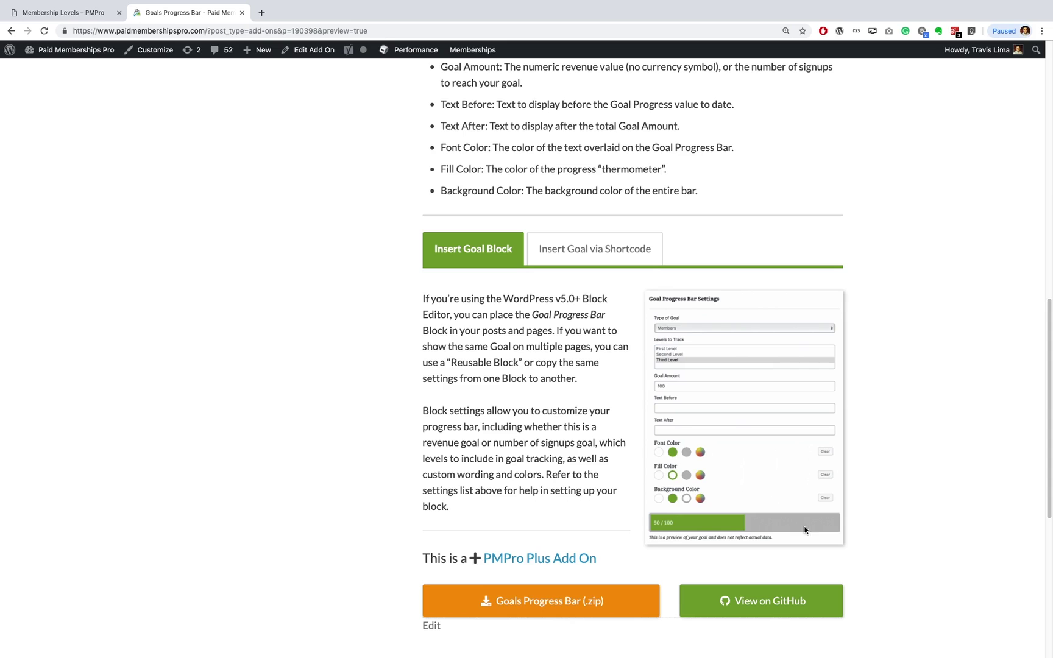
scroll(627, 514, "up", 3)
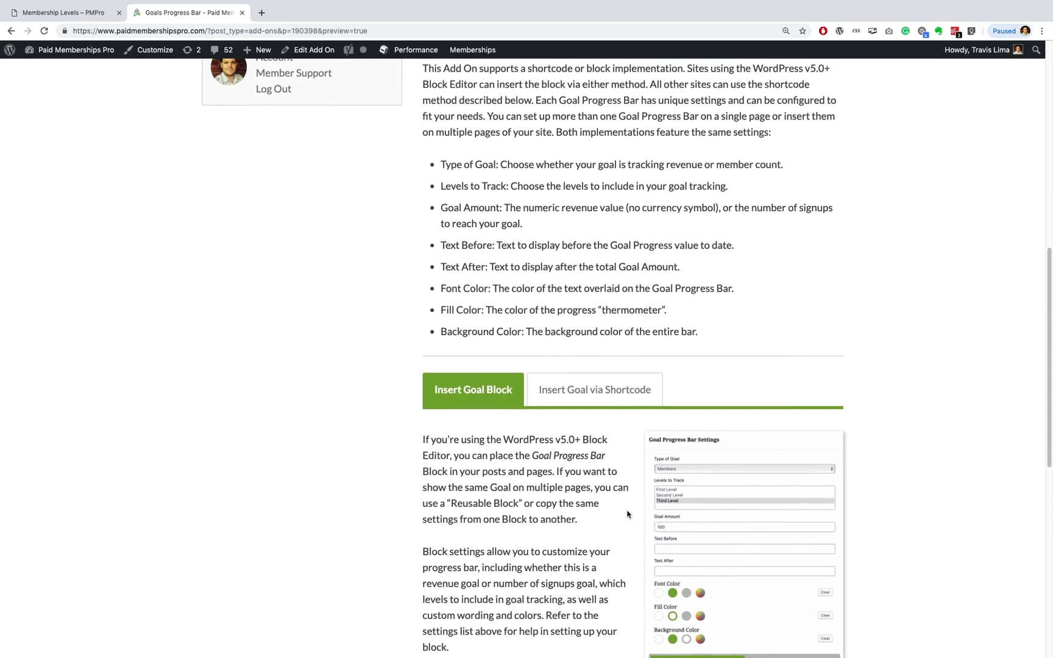
scroll(627, 515, "up", 6)
scroll(626, 514, "up", 7)
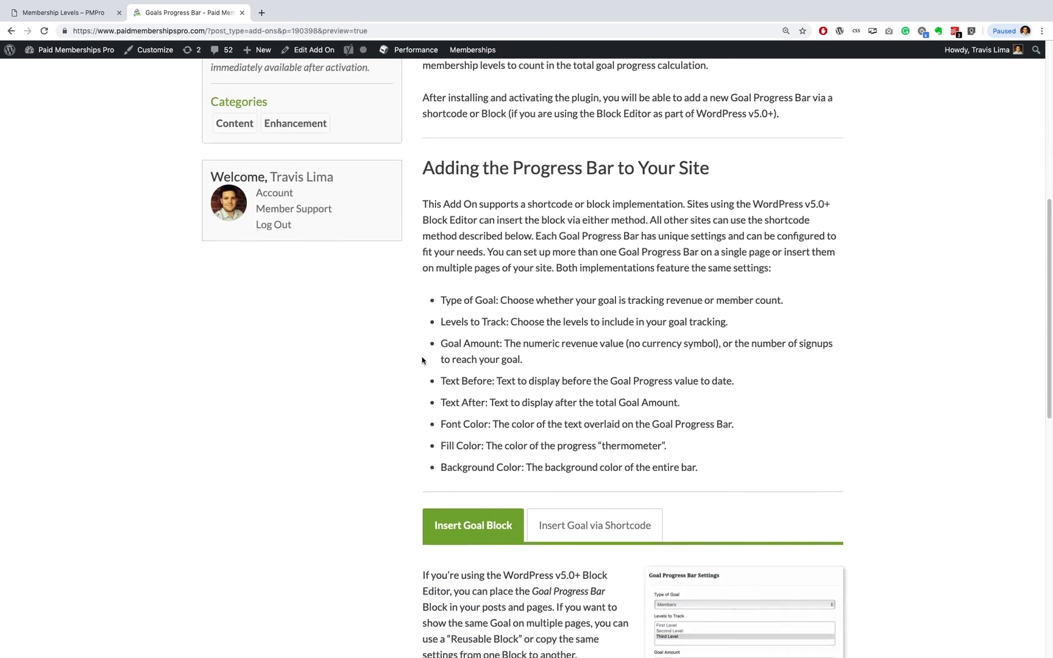
scroll(423, 359, "down", 2)
scroll(422, 360, "down", 2)
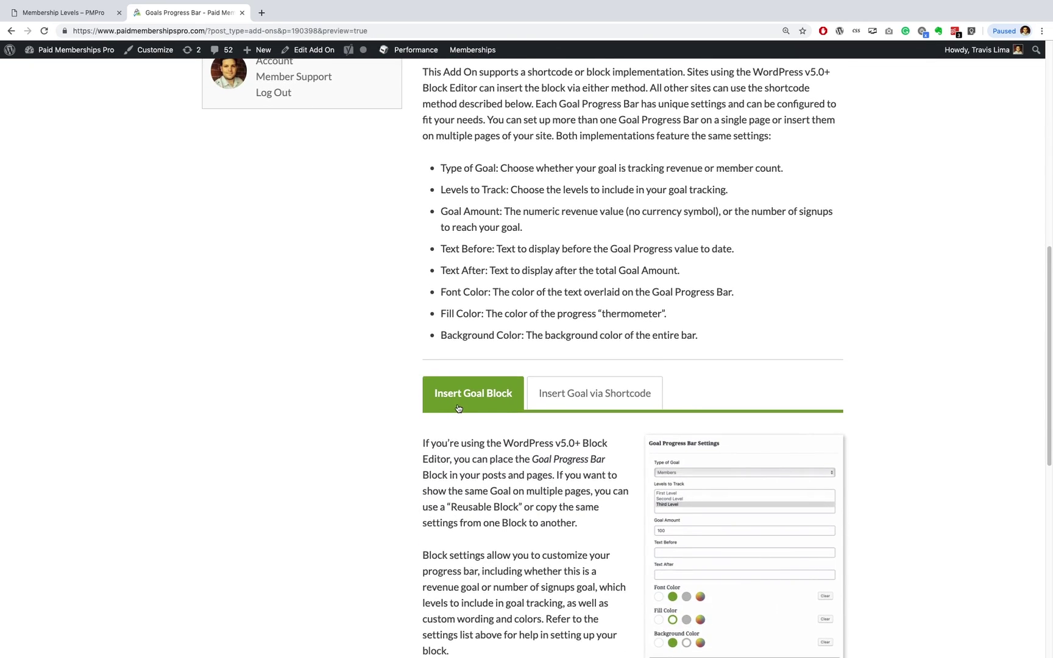
Read the Goal Progress shortcode instructions, then return to the local site's admin tab
left_click(554, 406)
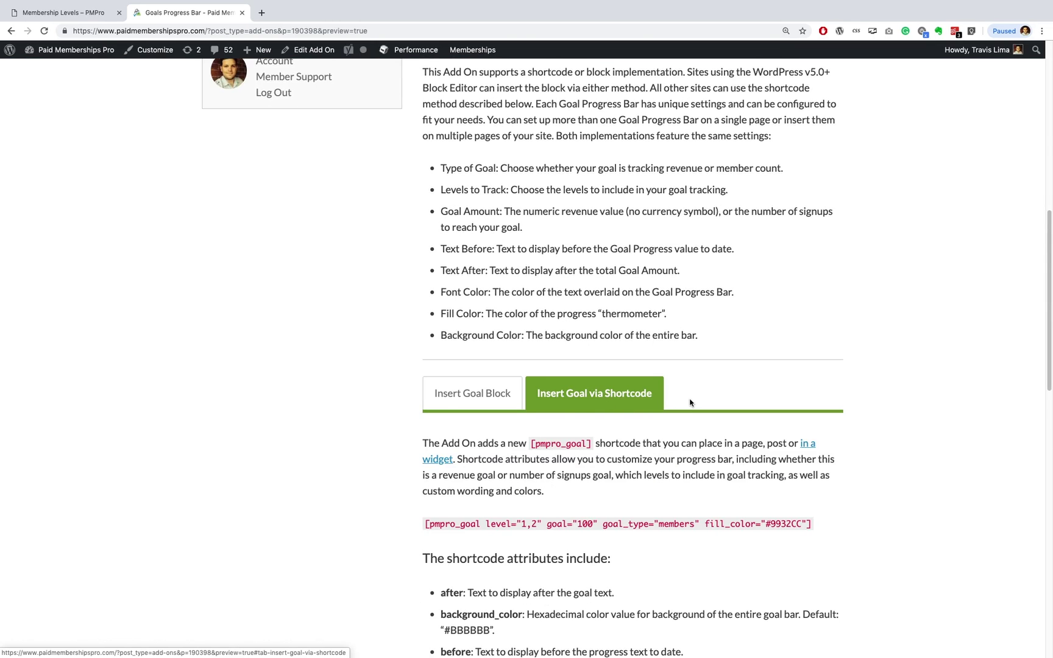
scroll(688, 402, "down", 1)
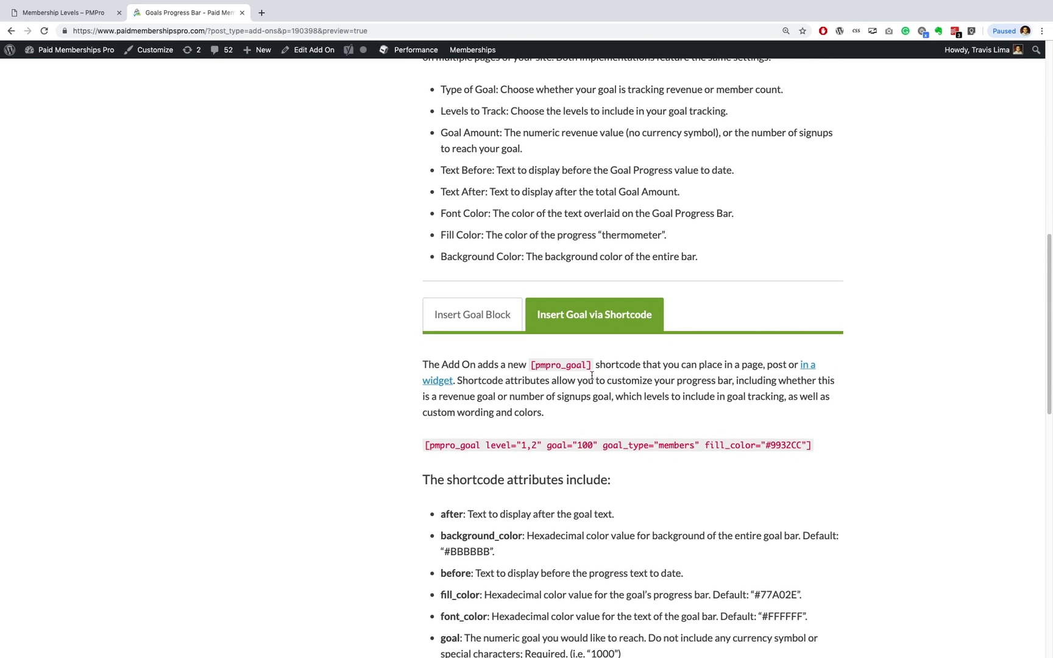
scroll(589, 368, "down", 2)
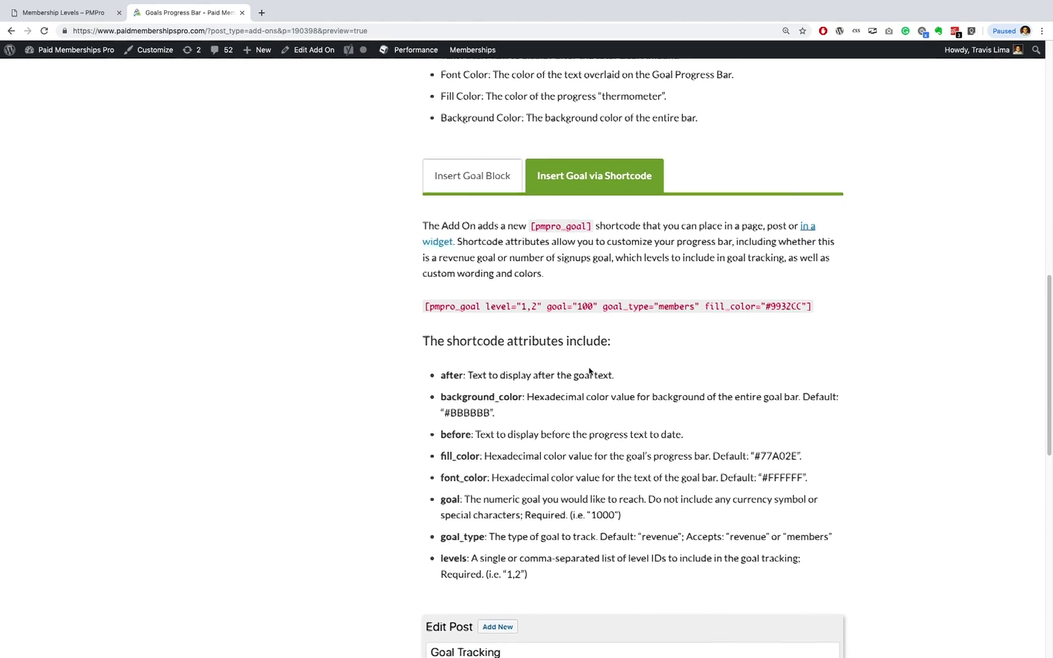
scroll(589, 372, "down", 2)
scroll(589, 372, "down", 1)
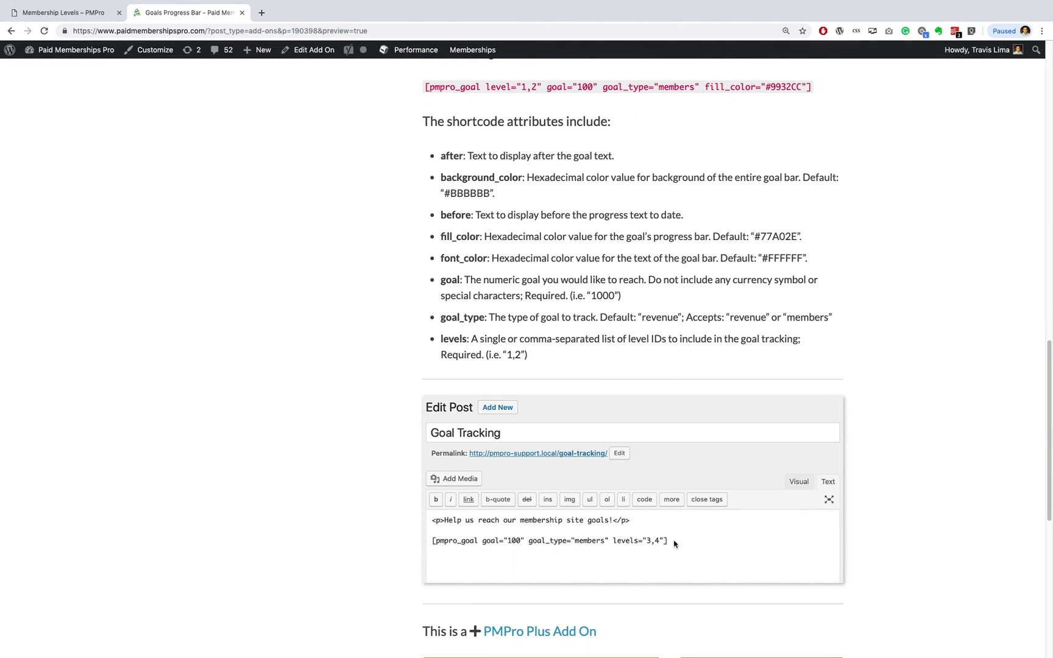
key("ctrl+shift+Tab")
scroll(154, 90, "down", 1)
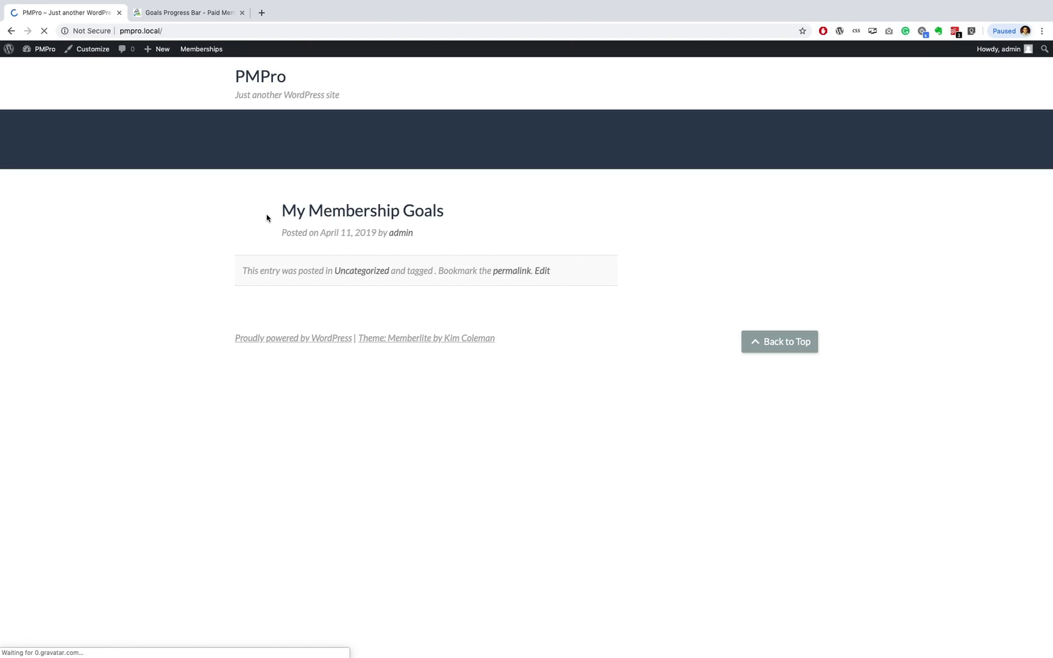
Open 'My Membership Goals' in the block editor and write 'My first membership goal!'
left_click(288, 213)
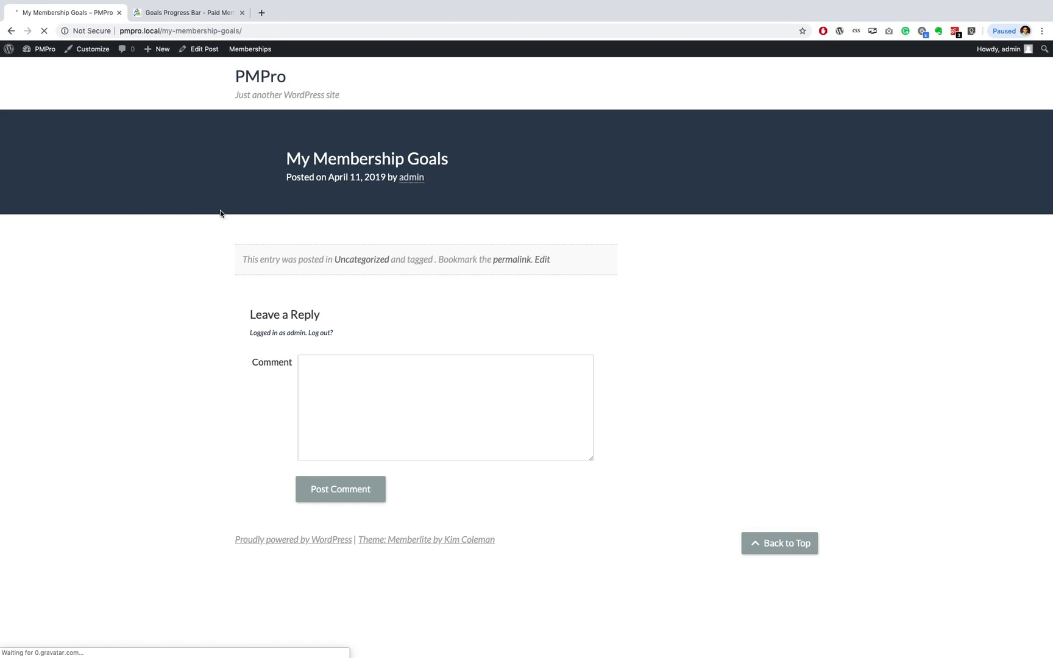
left_click(197, 51)
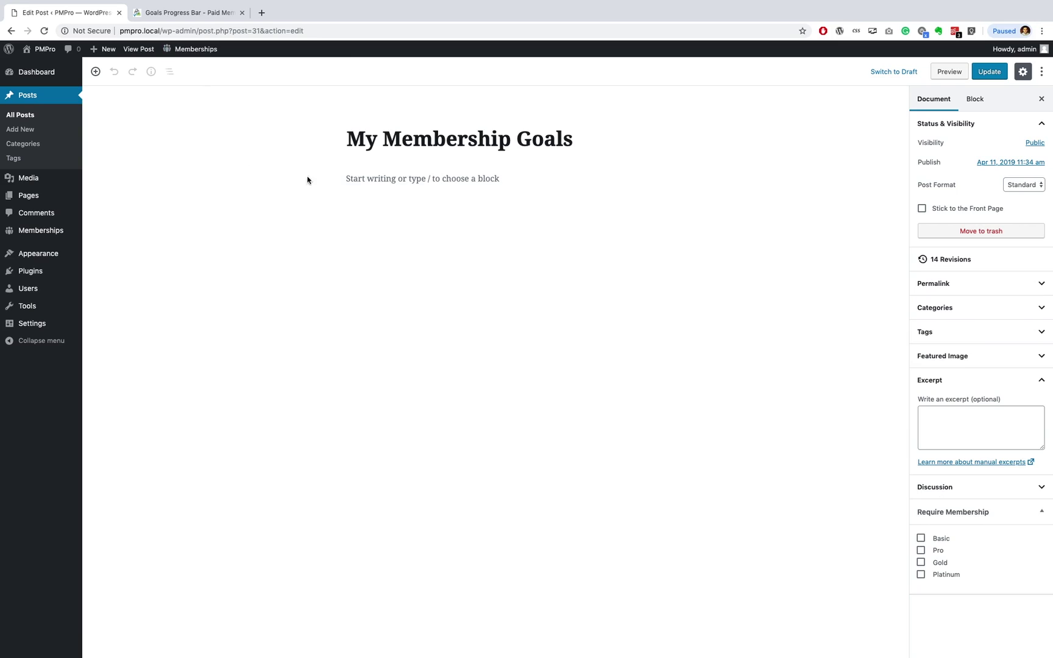
left_click(353, 179)
type("My first")
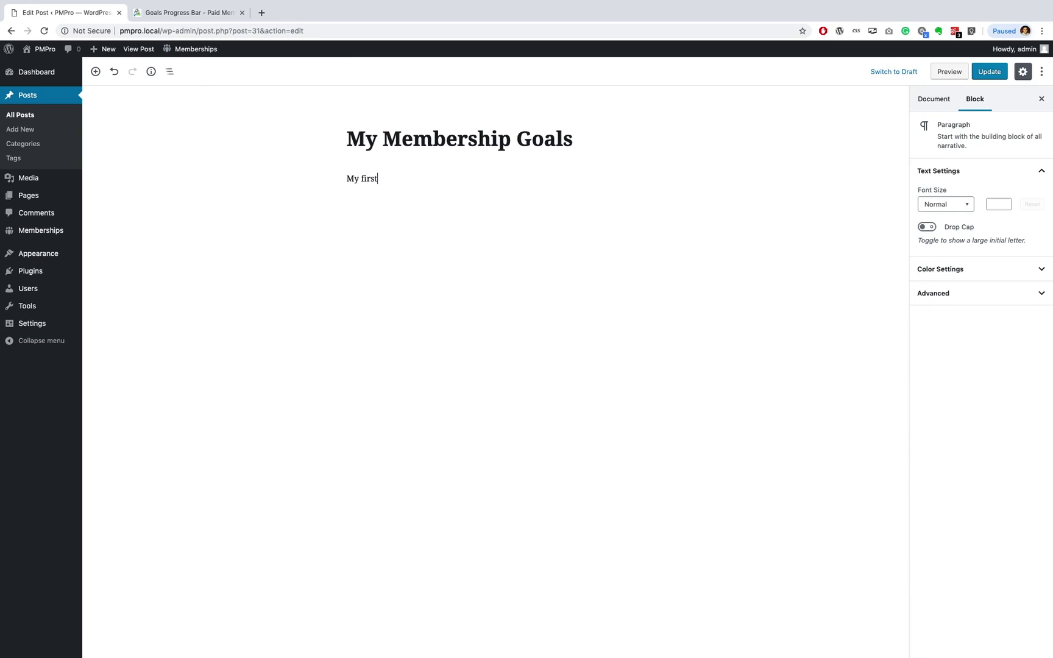
type(" membership goal!")
Insert a Goal Progress Bar block from the Paid Memberships Pro block group
left_click(323, 208)
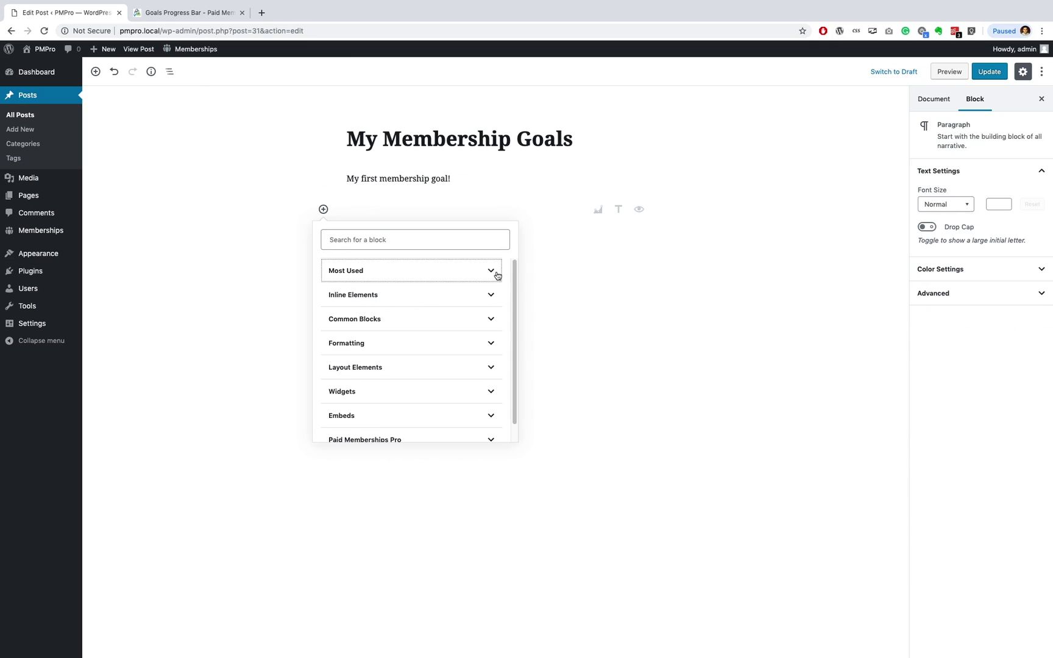
scroll(480, 395, "down", 1)
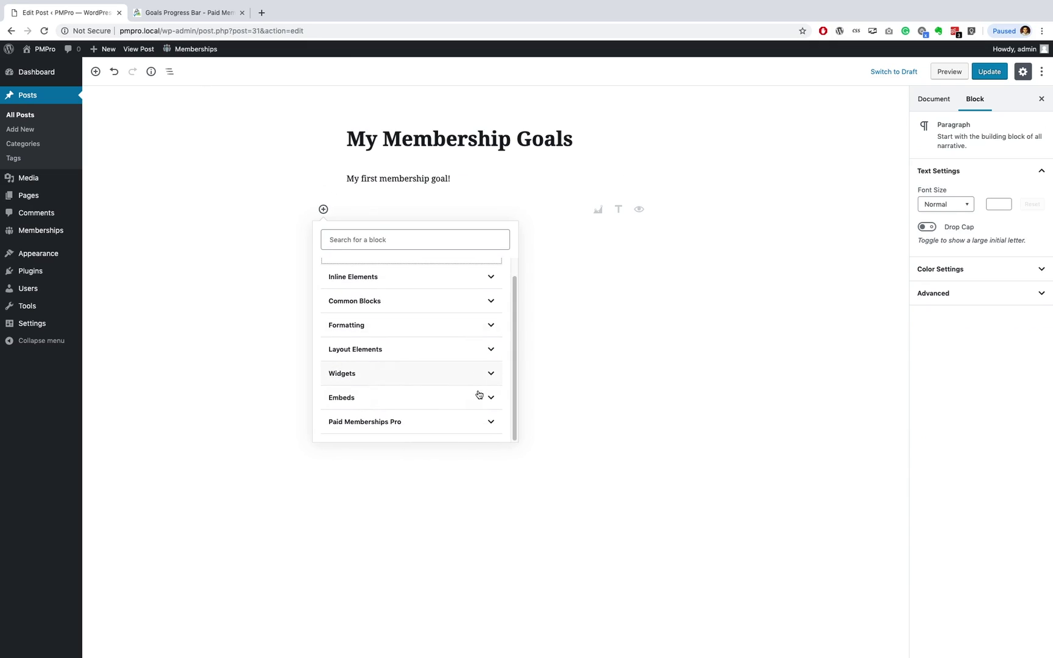
left_click(491, 421)
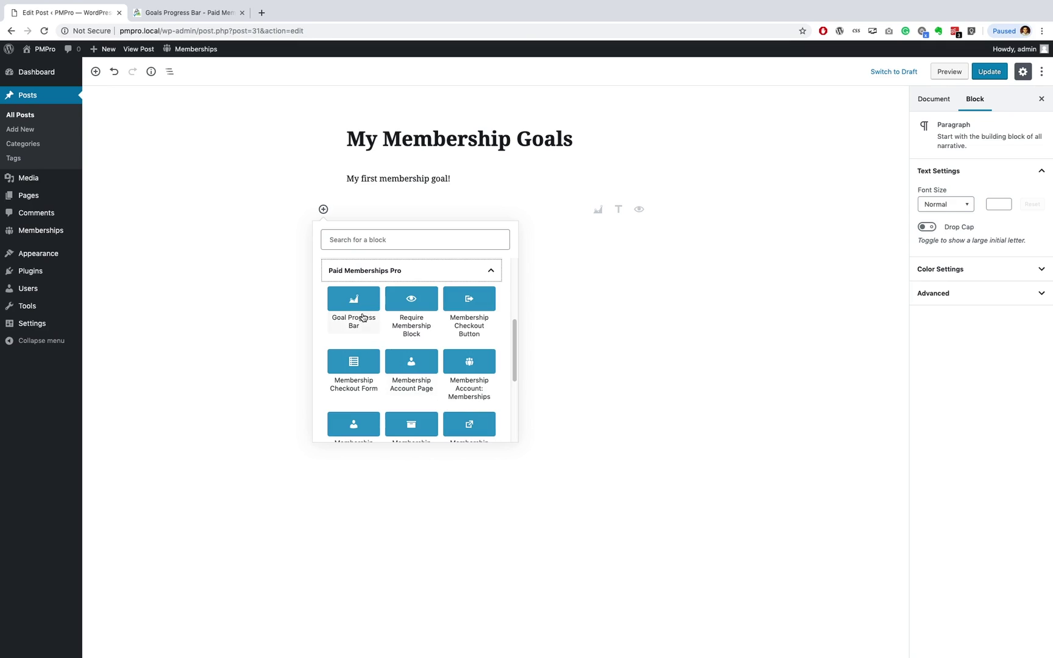
left_click(360, 311)
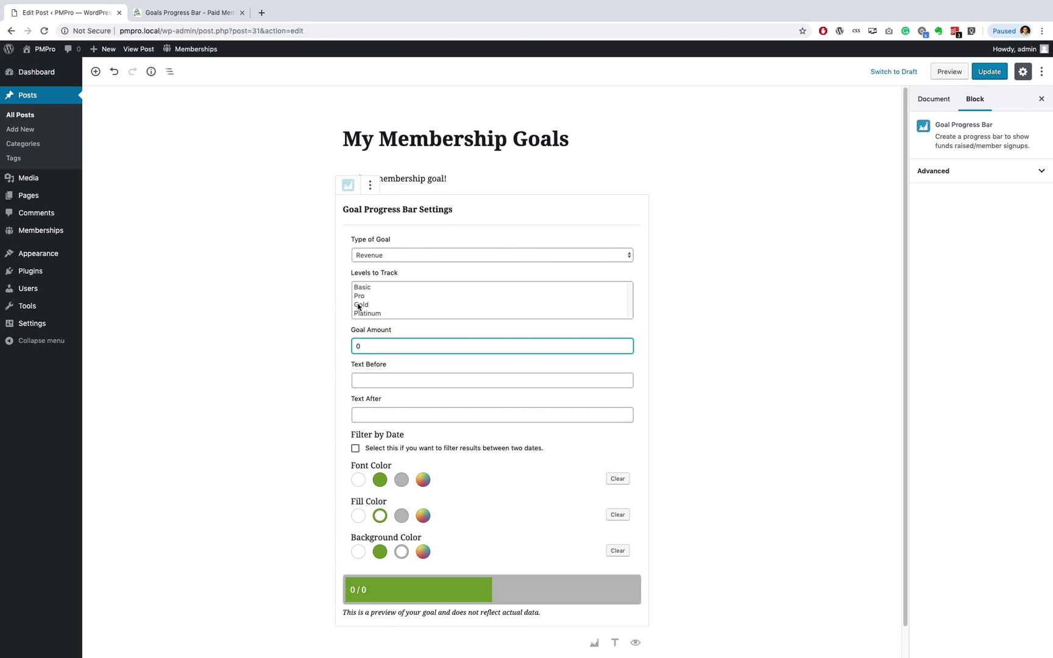
Track Gold members toward a goal of 10, with 'Signups' before the count and no date filter
left_click(400, 255)
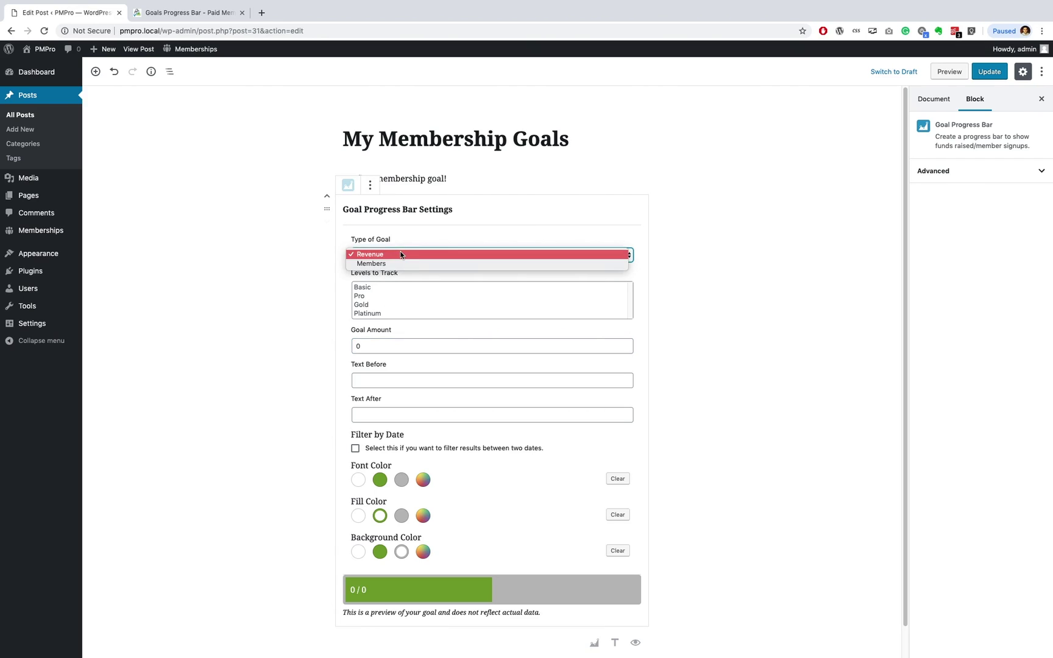
left_click(396, 262)
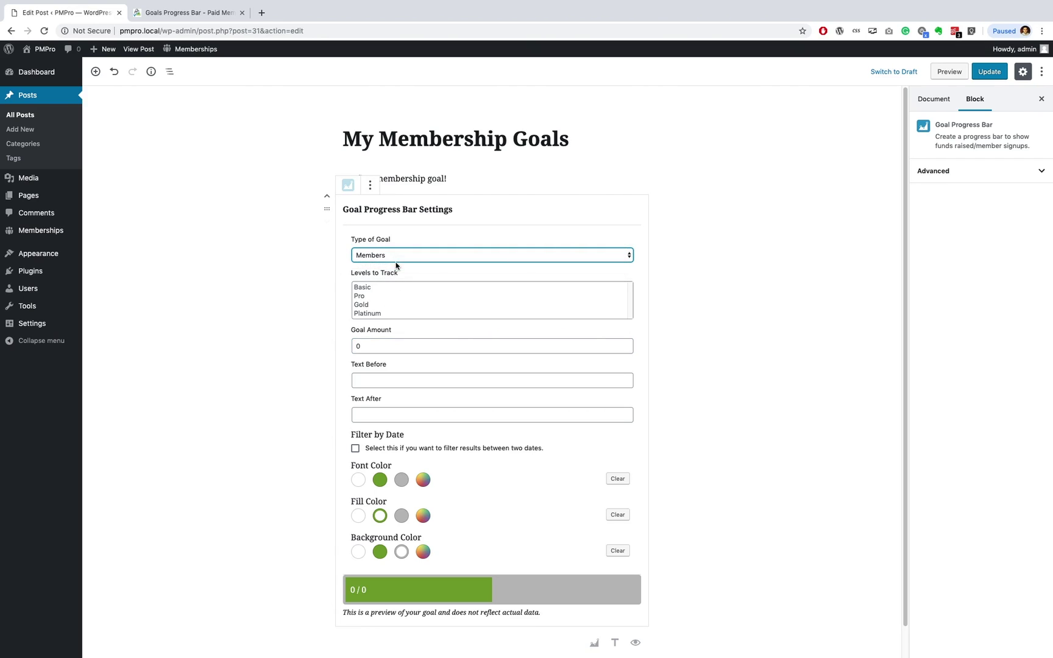
left_click(365, 305)
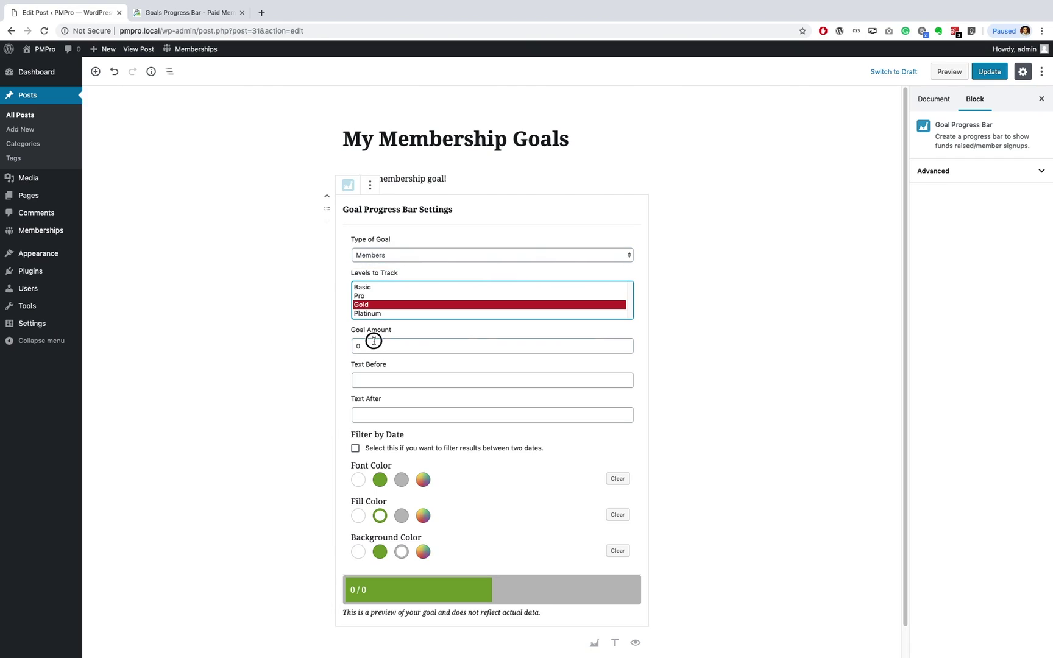
left_click(352, 344)
type("10")
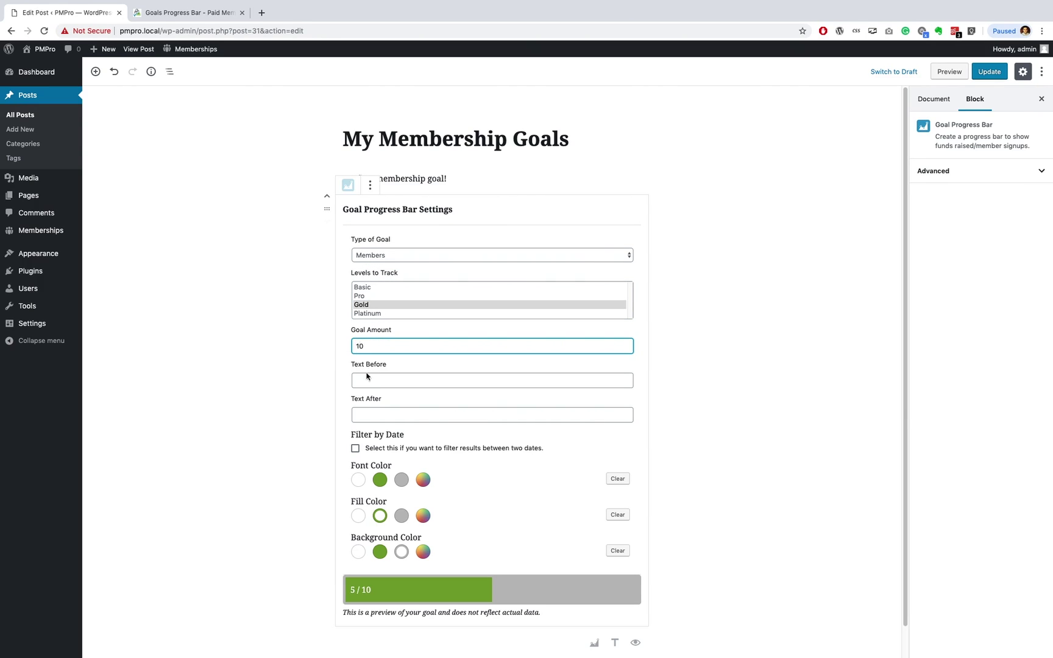
left_click(366, 377)
type("Signups")
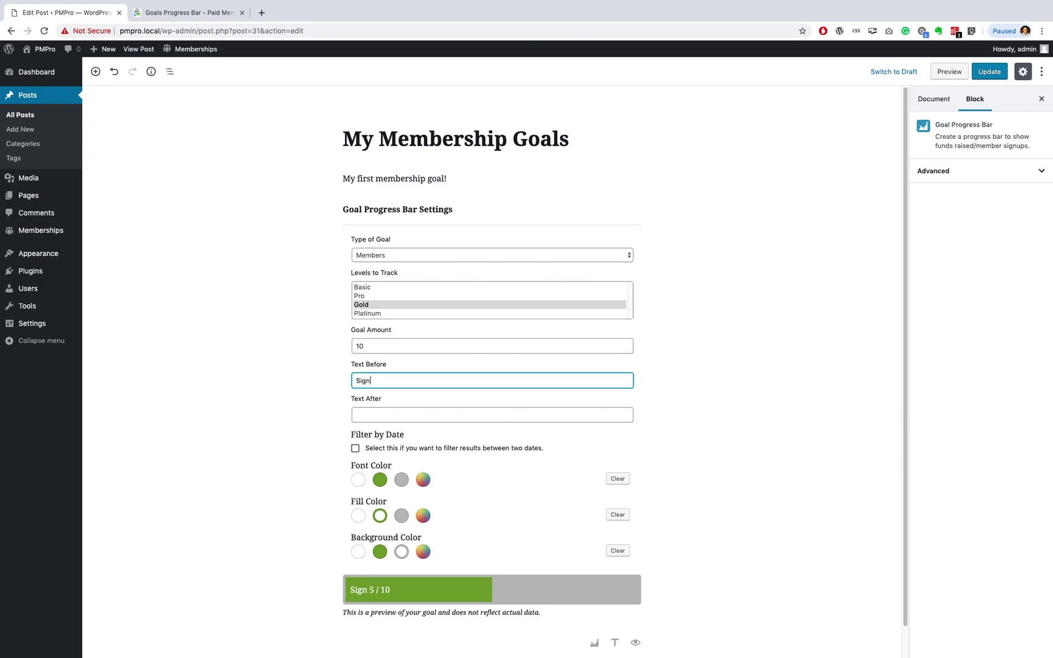
scroll(493, 370, "down", 1)
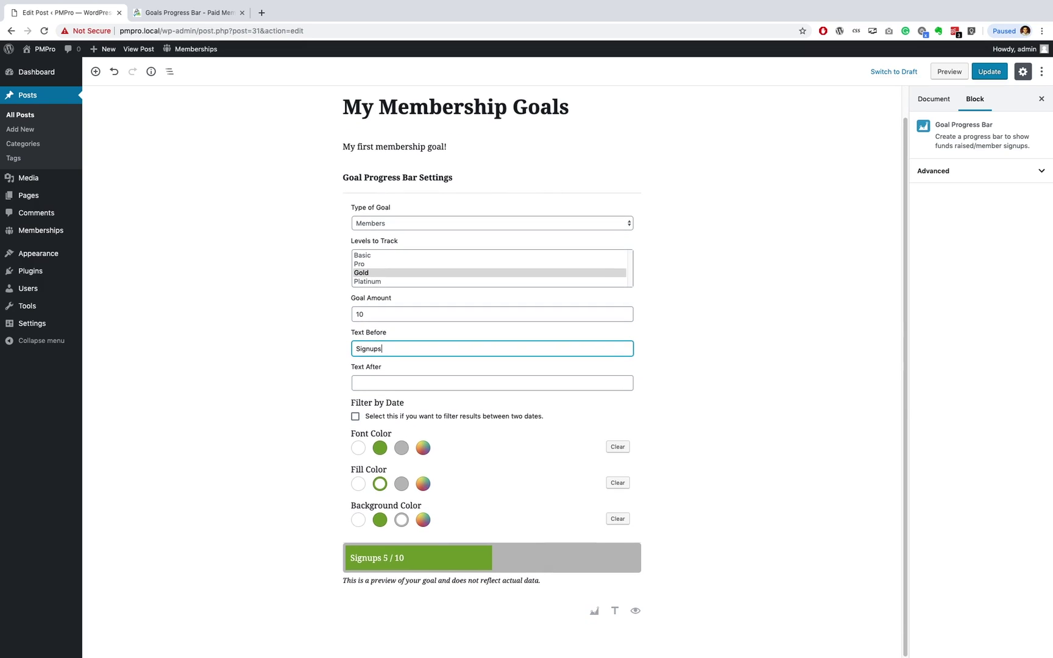
left_click(354, 381)
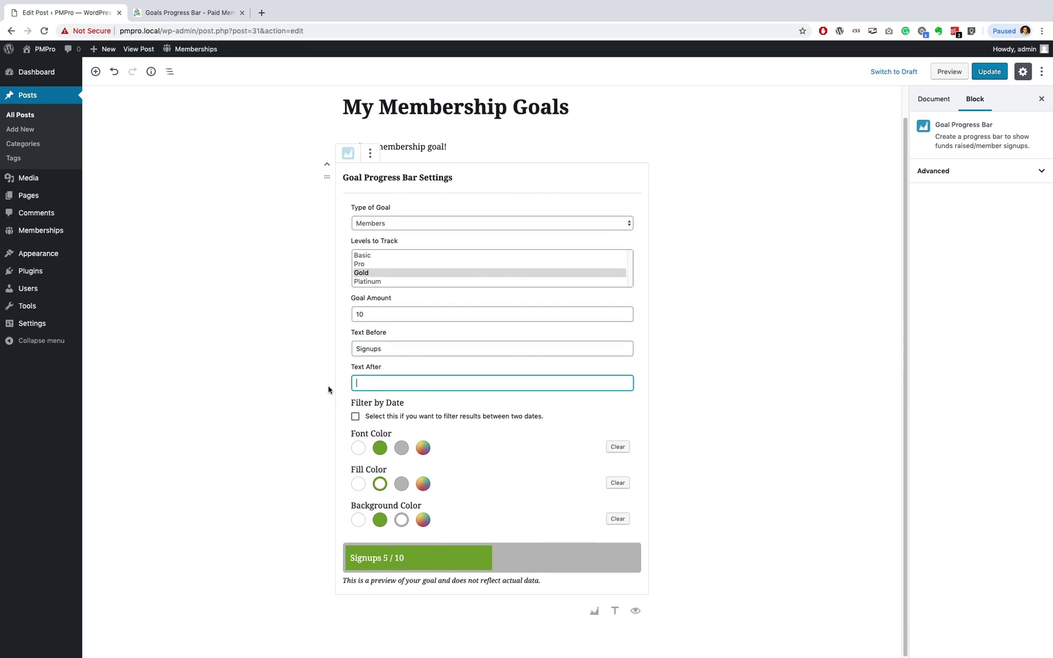
left_click(355, 417)
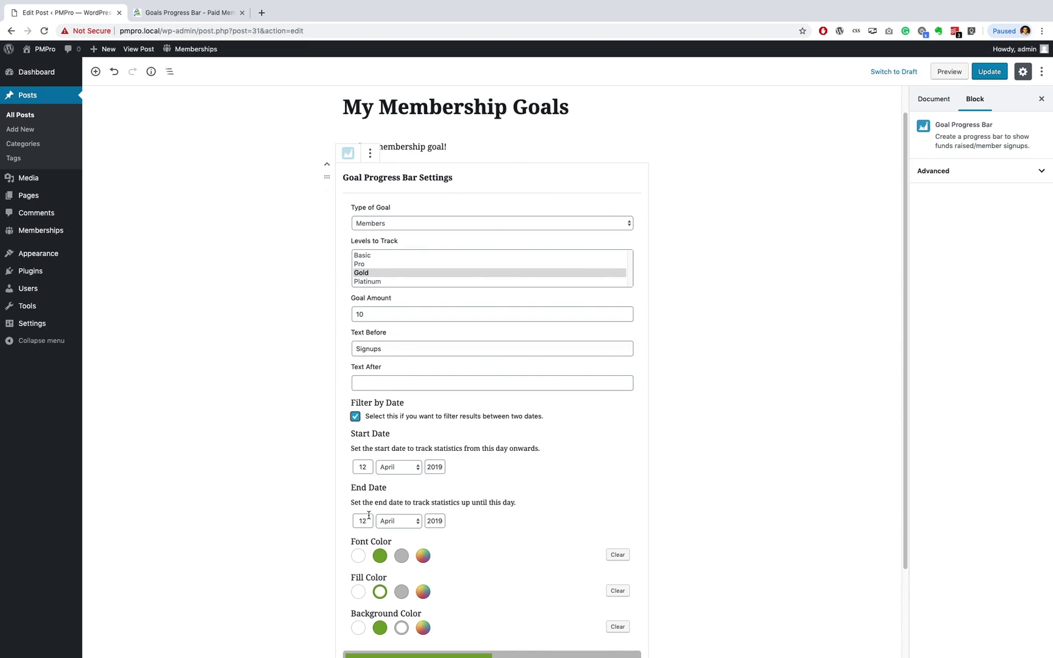
left_click(356, 417)
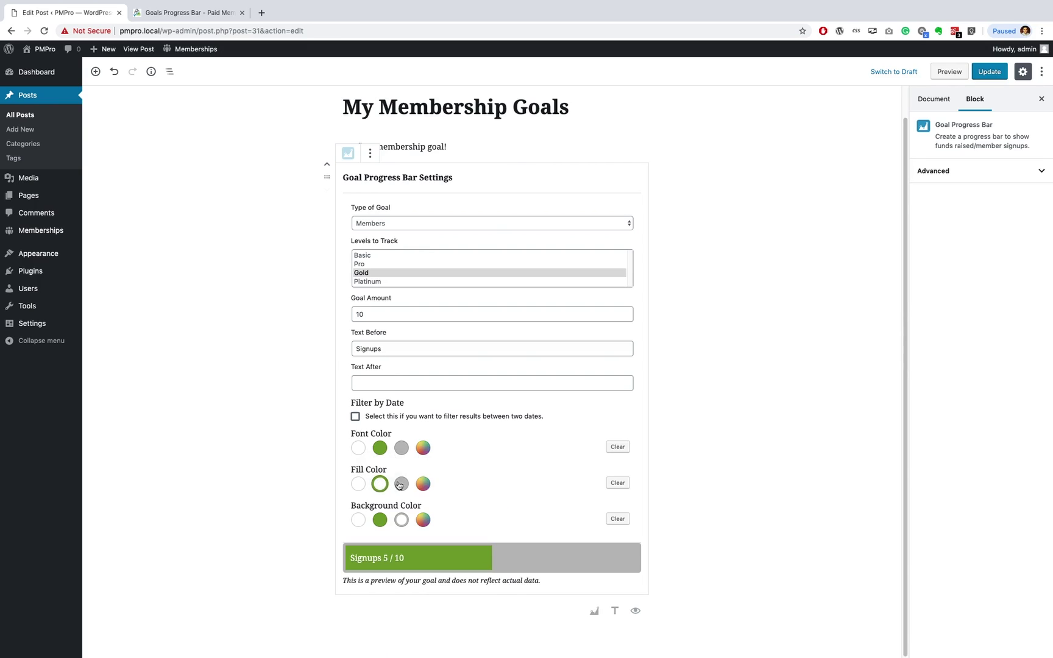
Give the Signups bar a custom golden-yellow fill, leaving the background colour unchanged
left_click(423, 485)
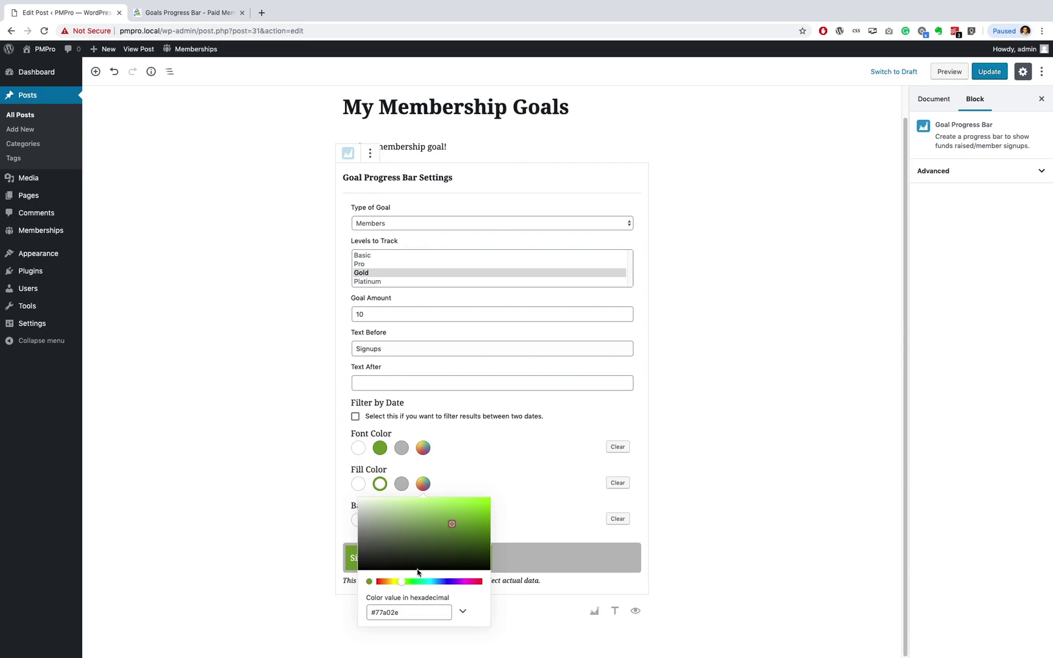
left_click_drag(402, 581, 398, 583)
left_click_drag(452, 523, 483, 506)
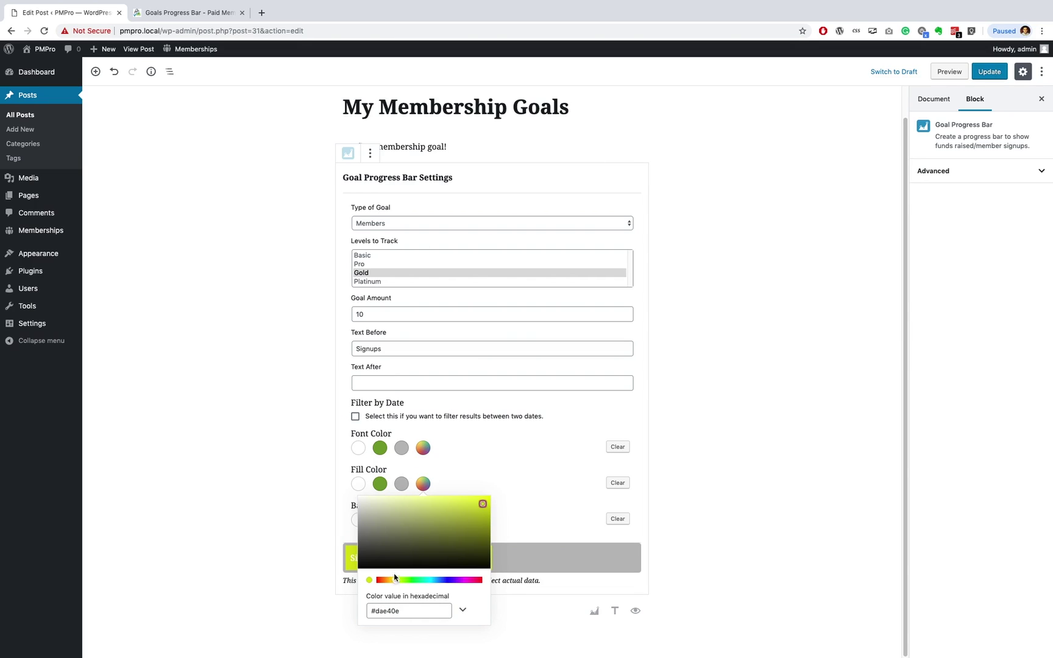
left_click_drag(394, 578, 391, 580)
left_click_drag(482, 506, 479, 500)
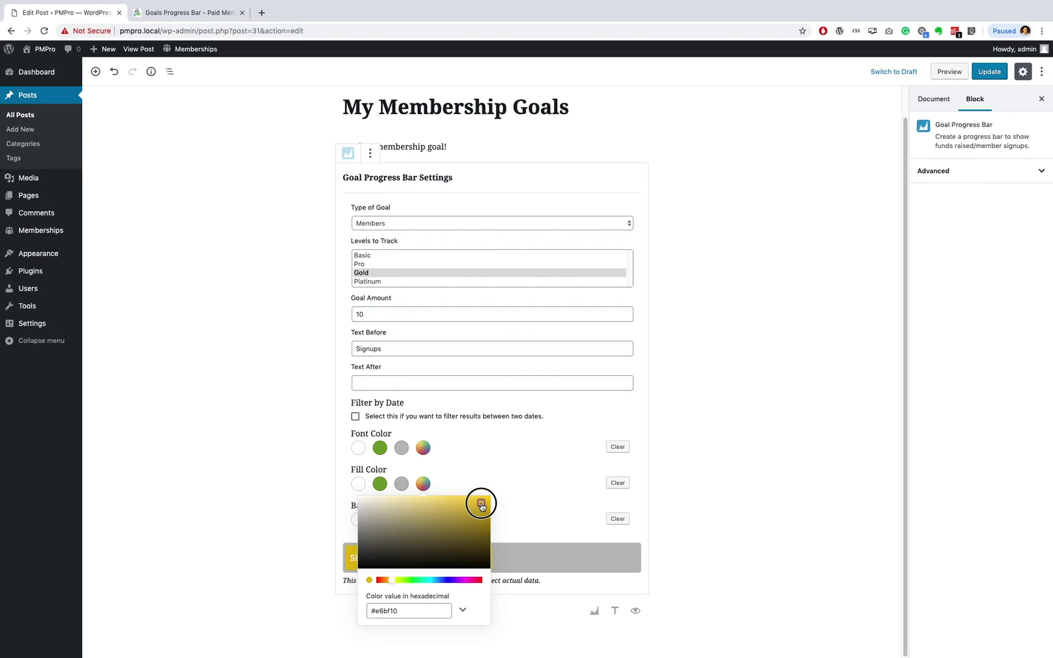
left_click(511, 482)
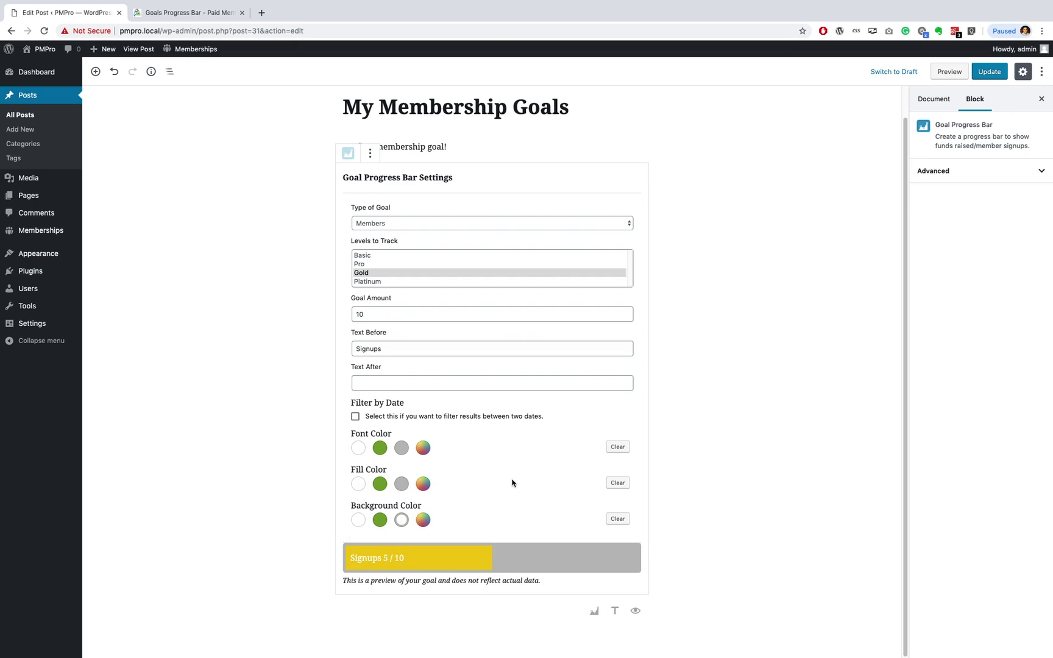
left_click(423, 519)
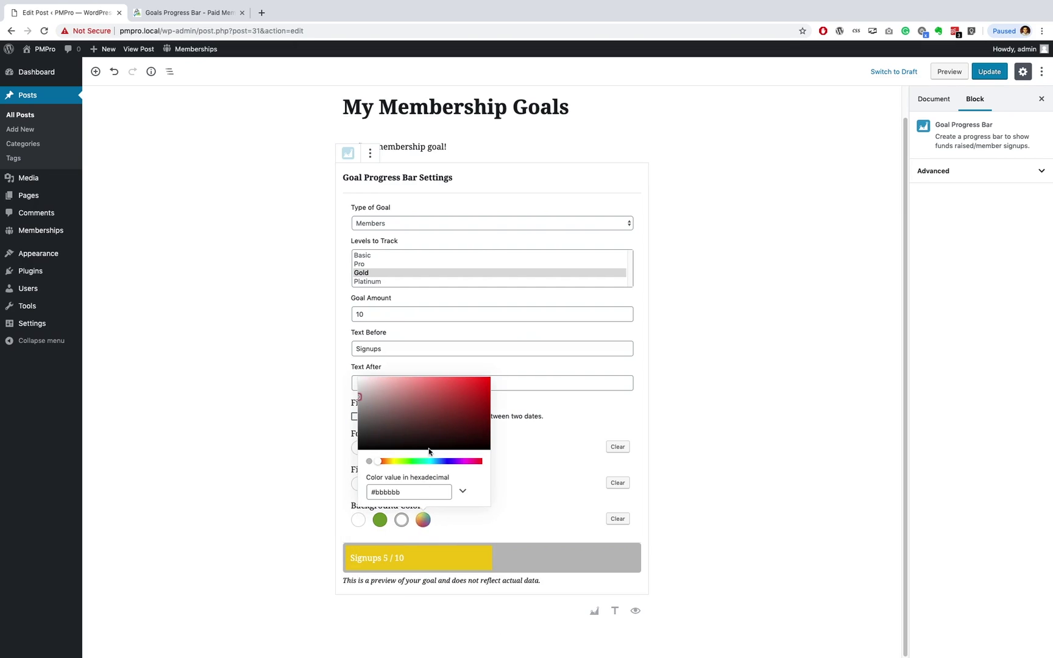
left_click(546, 265)
Update the post and view it live with the yellow 'Signups 4 / 10' bar
left_click(981, 73)
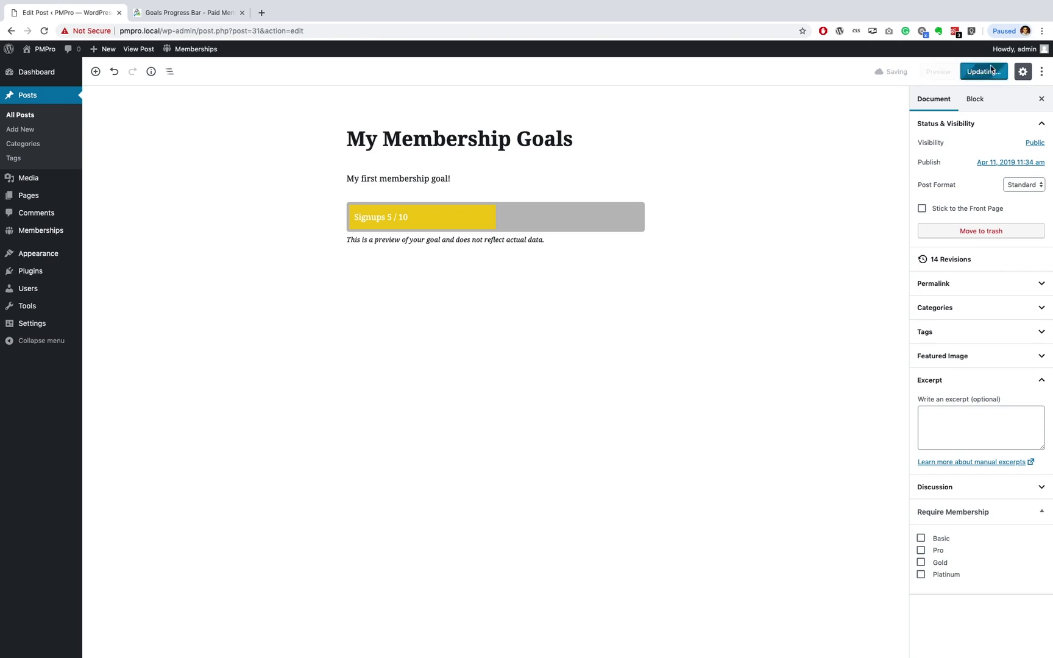
left_click(160, 103)
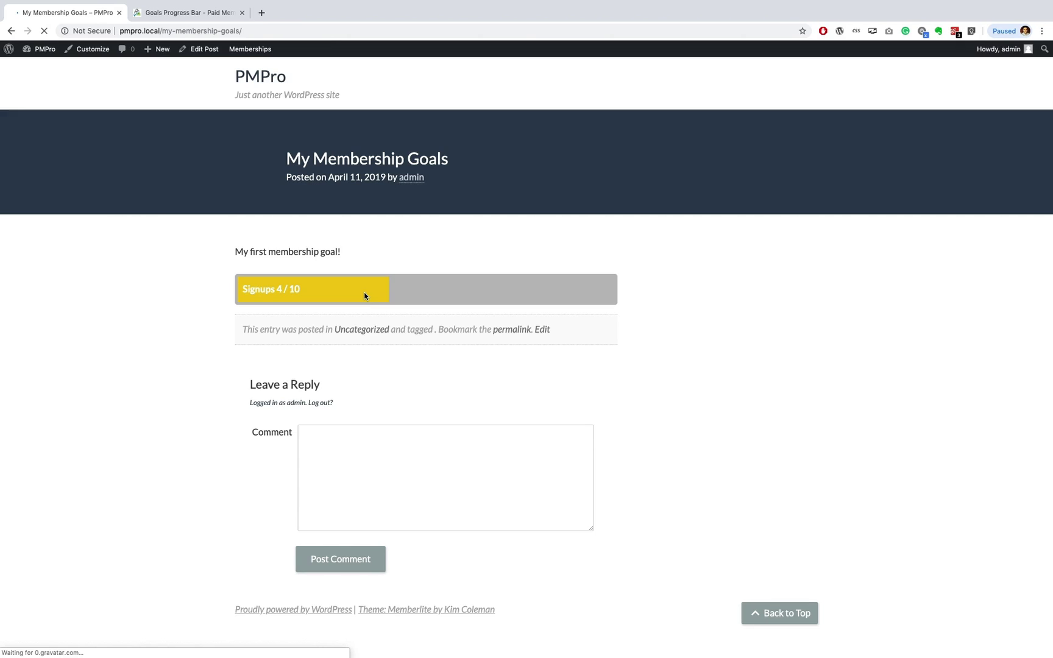
Back in the editor, add 'This is my second membership goal.' below the first bar
left_click(202, 52)
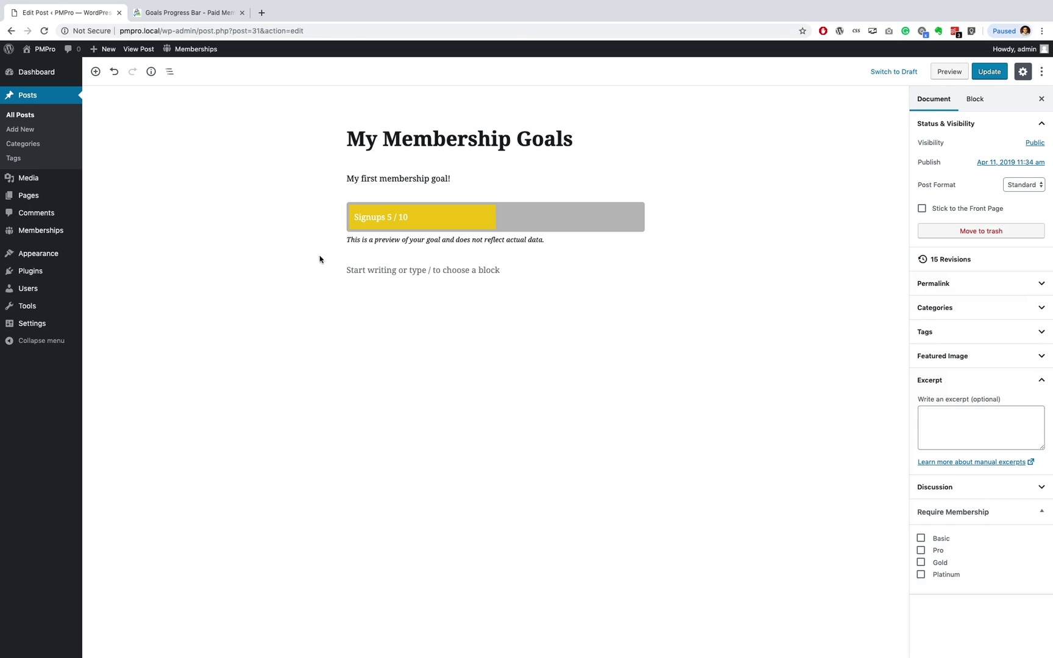
left_click(322, 269)
type("This is my second")
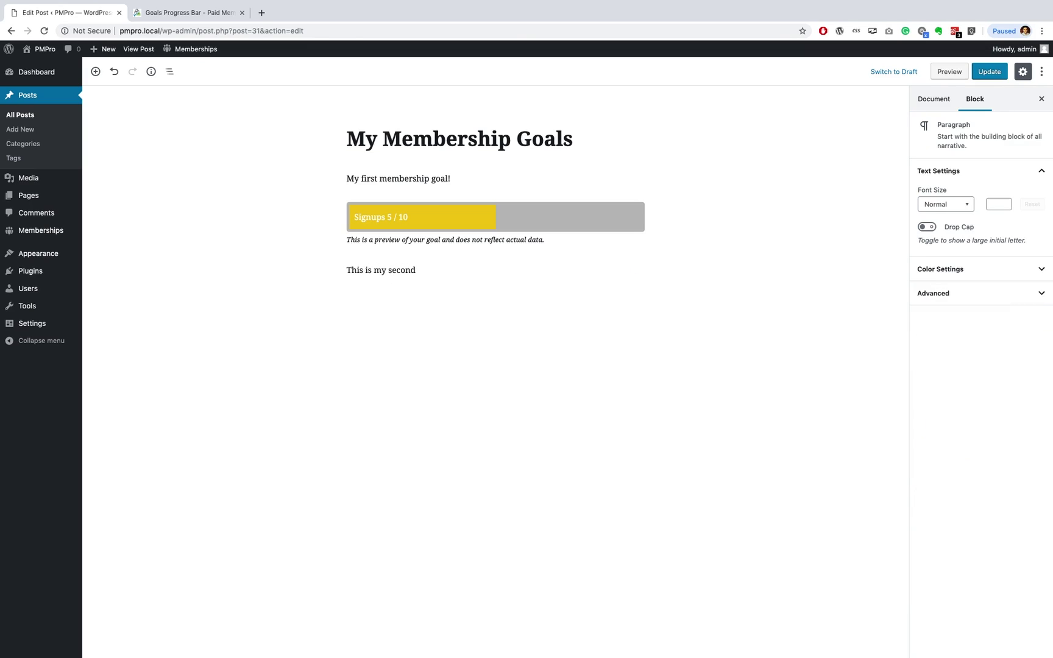
type(" membership goal.")
left_click(323, 302)
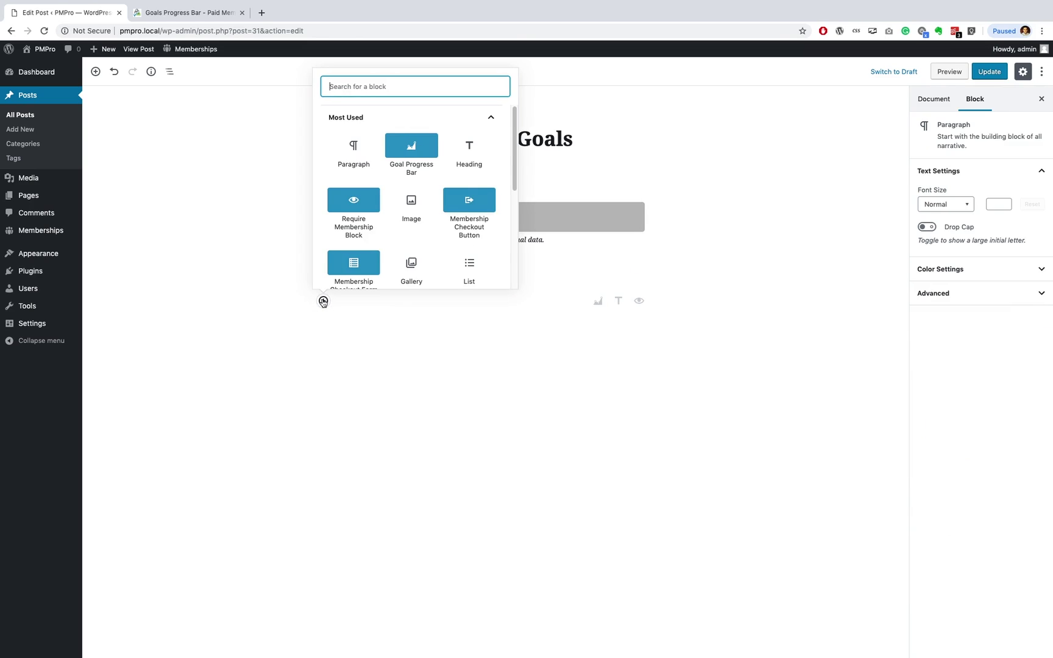
Add a second Goal Progress Bar tracking Pro, Gold and Platinum revenue toward 1000
left_click(419, 148)
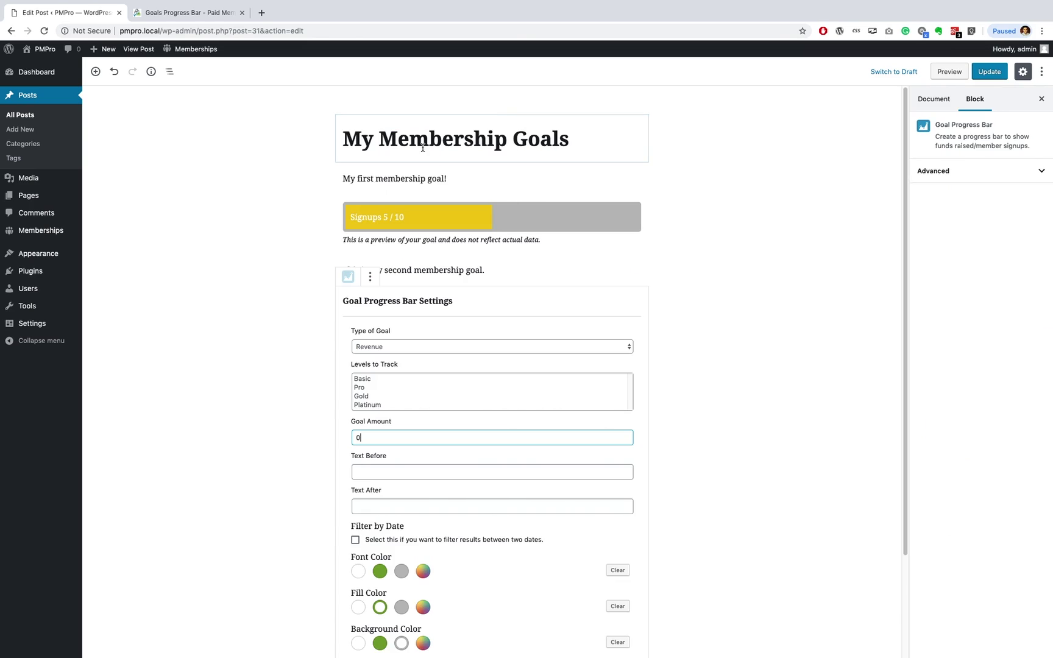
left_click(413, 351)
left_click(408, 347)
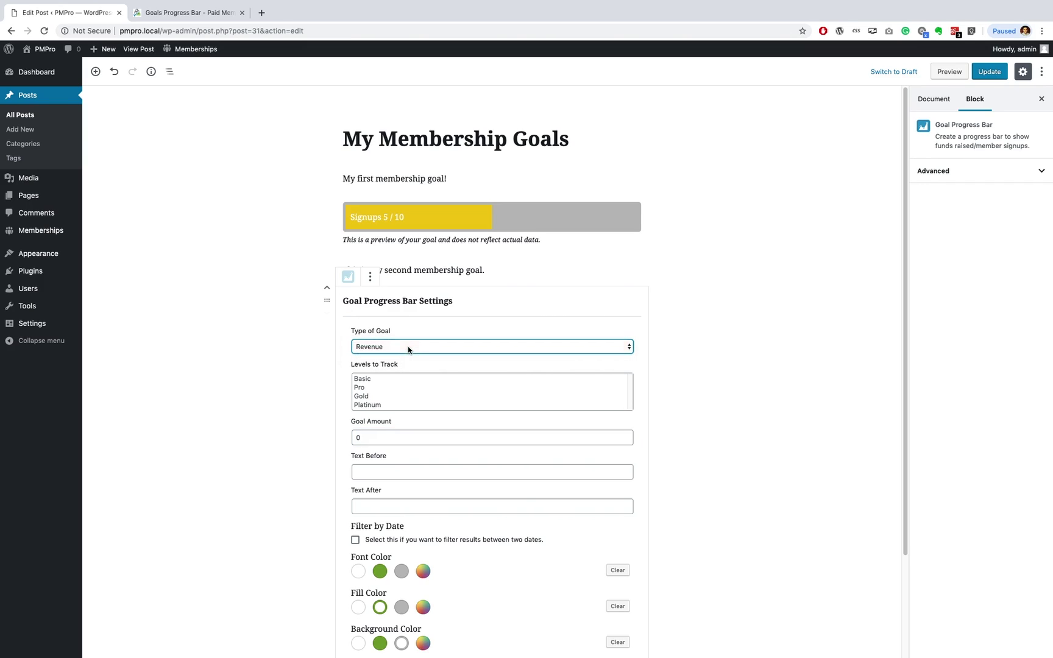
left_click(366, 388)
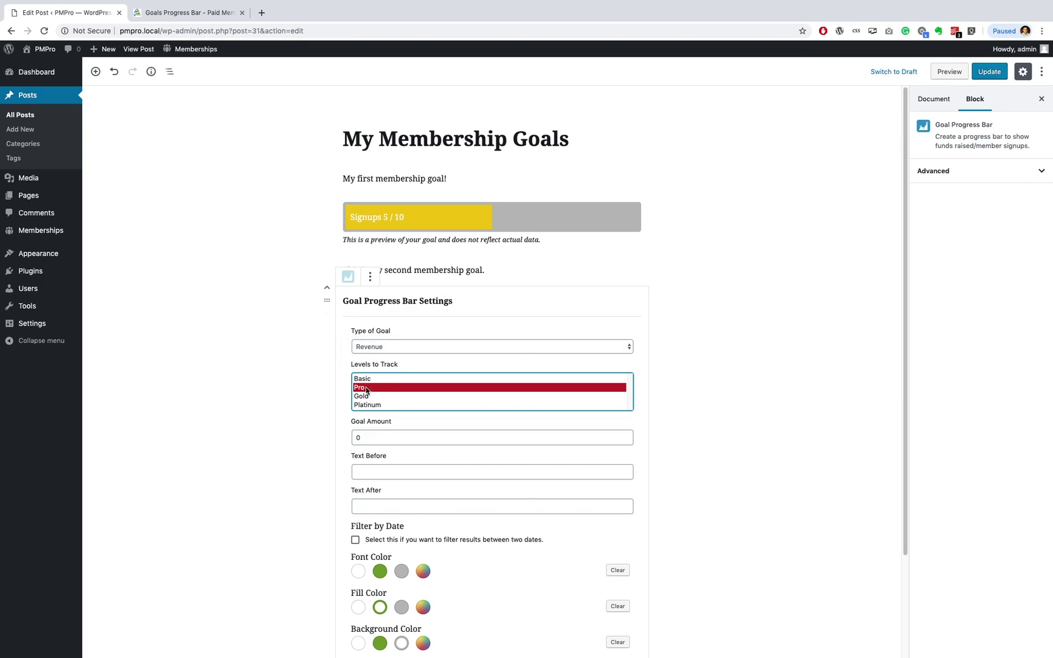
left_click(365, 396, "shift")
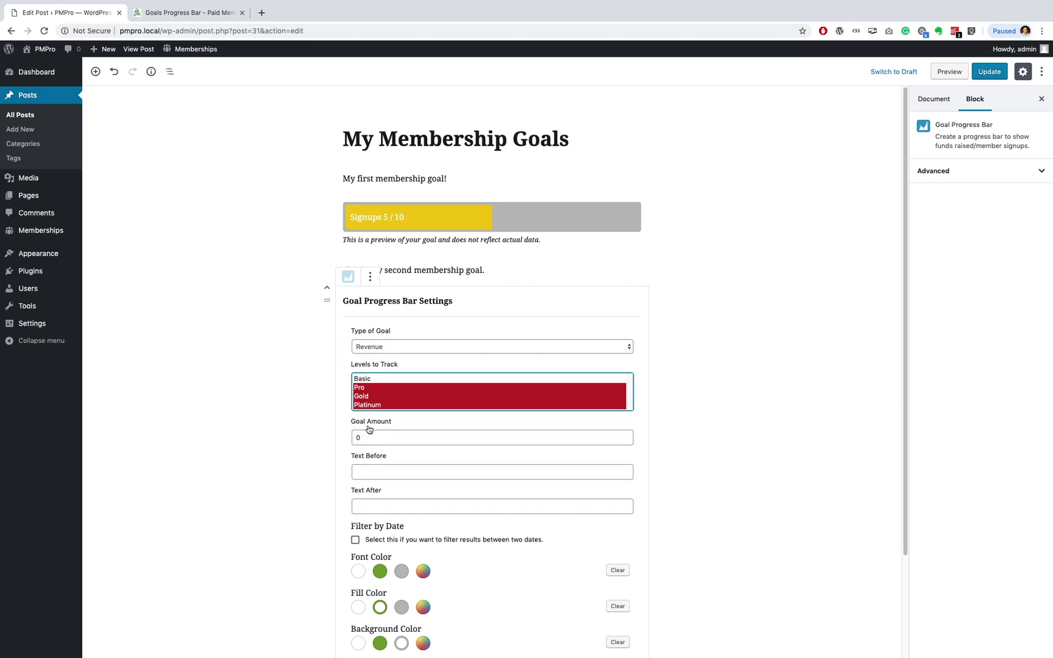
left_click(369, 437)
left_click_drag(367, 436, 353, 435)
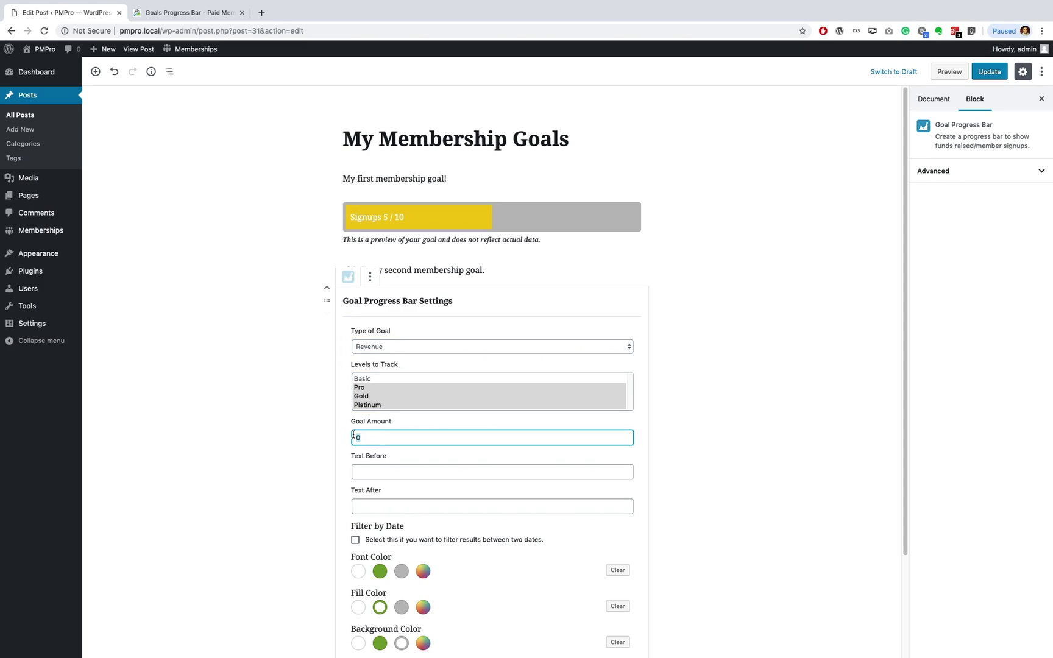
type("1000")
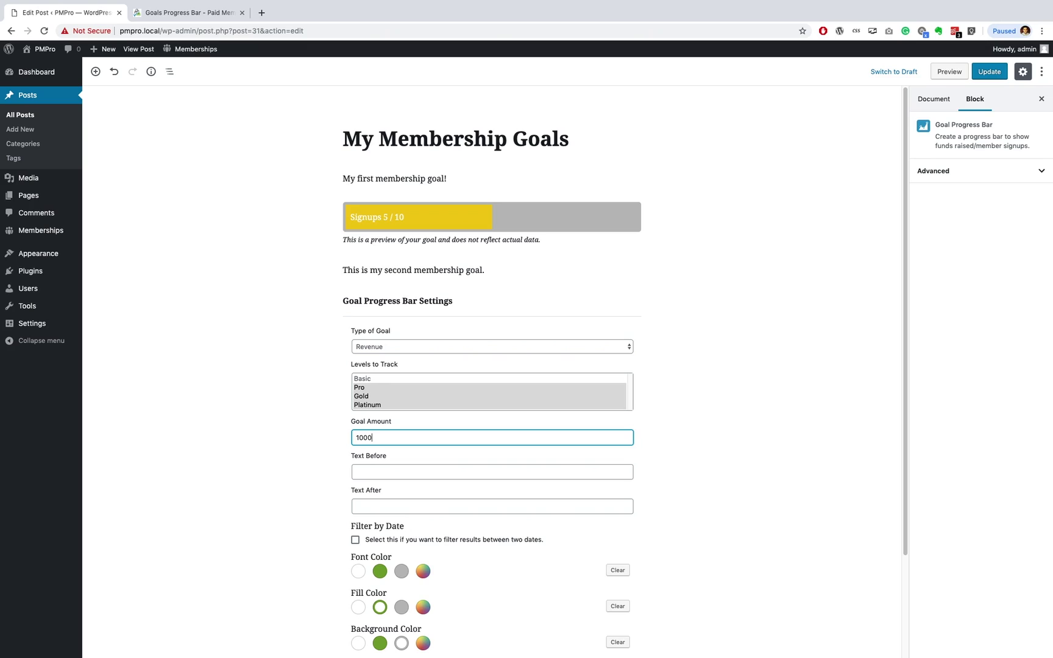
left_click(371, 467)
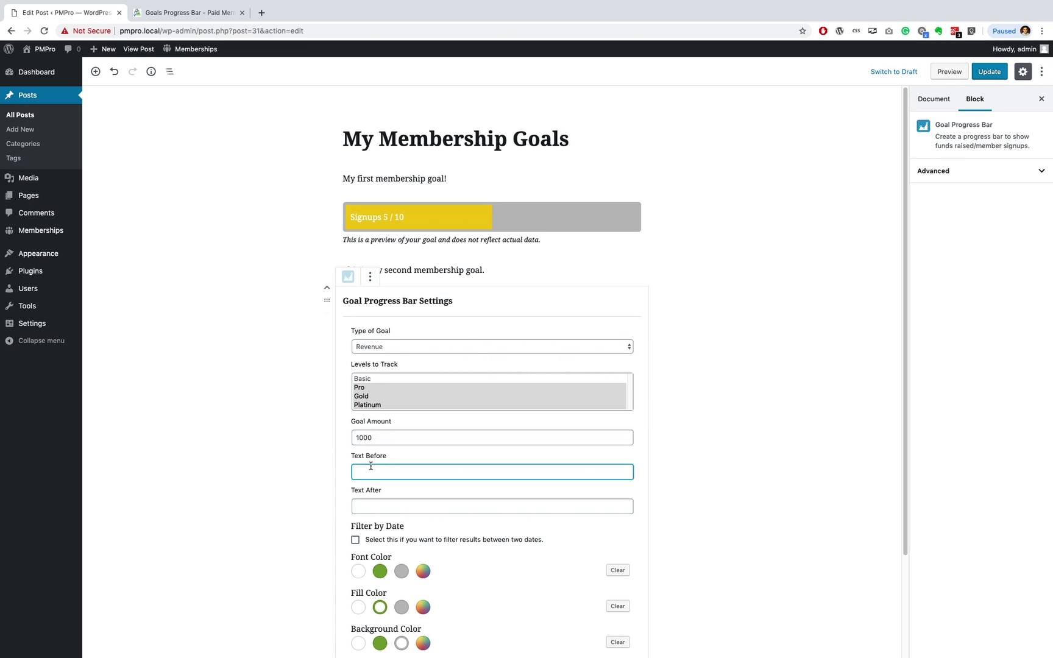
type("REVEN")
type("UE")
scroll(370, 466, "down", 3)
key("Tab")
type("YAY!")
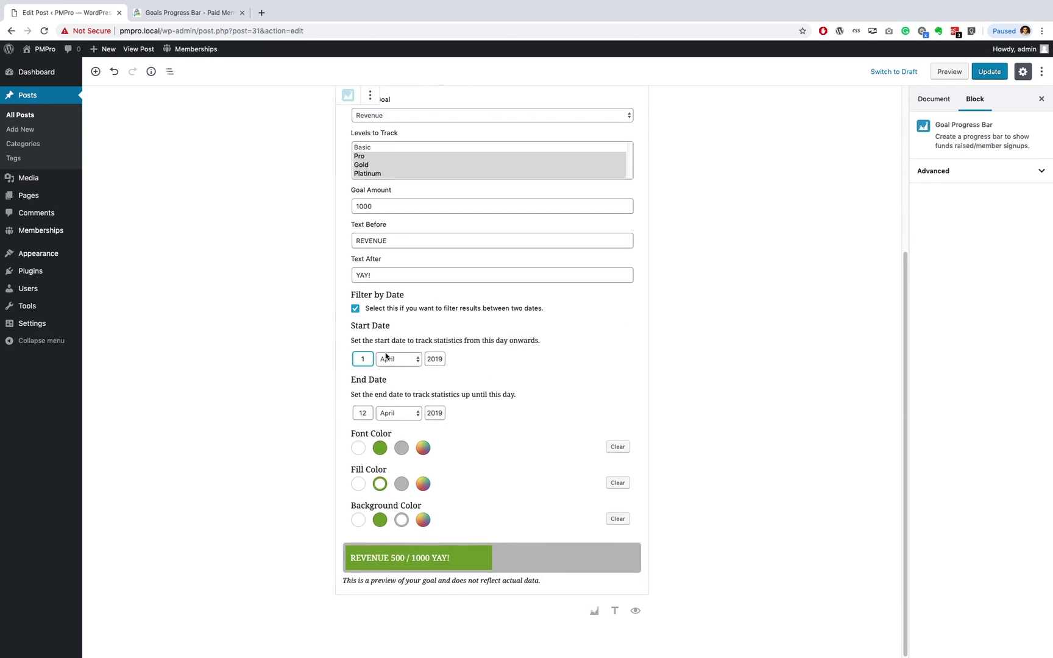
Limit the revenue bar's date filter to 1 January through 25 April 2019
left_click(385, 359)
left_click(395, 326)
left_click(370, 409)
Give the revenue bar a custom bright green fill, leaving the font colour unchanged
left_click(419, 450)
left_click(492, 469)
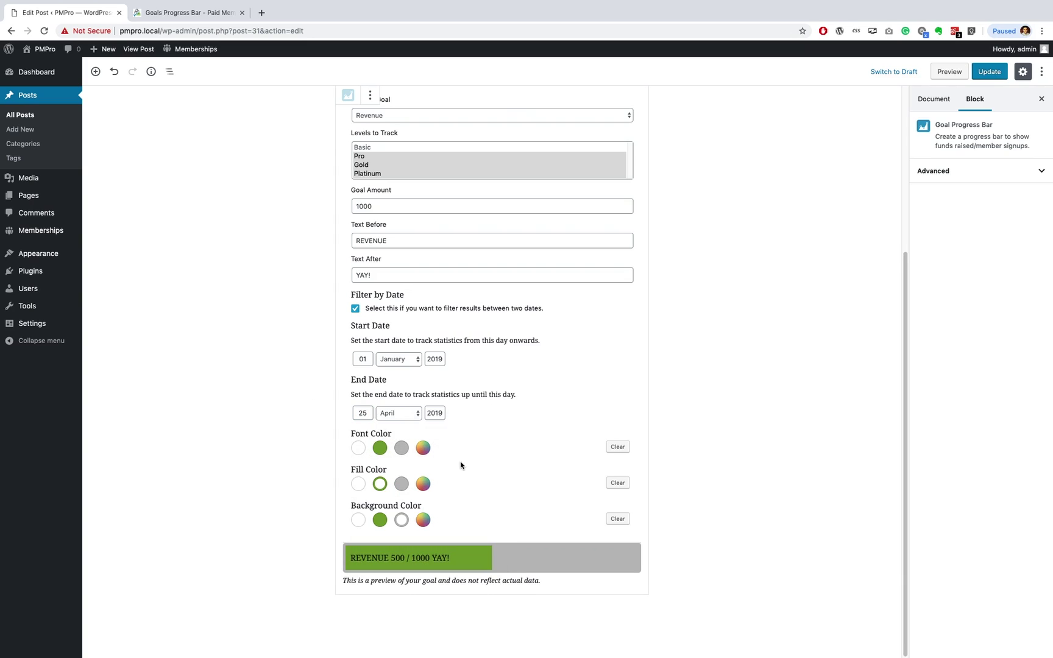
left_click(358, 486)
left_click(423, 483)
left_click_drag(377, 579, 400, 579)
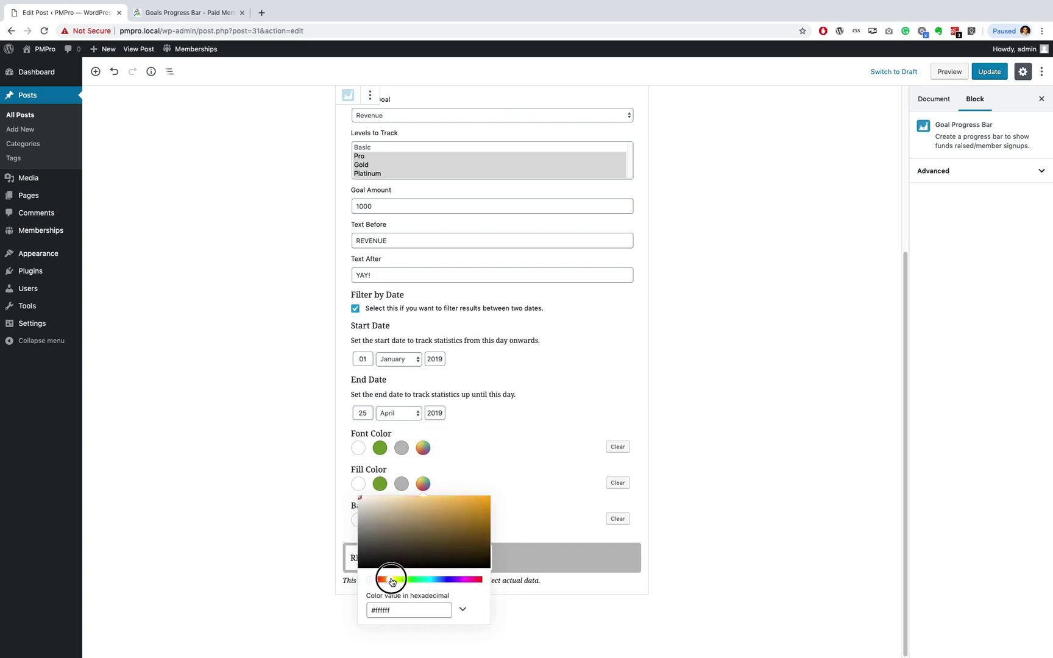
left_click(467, 510)
left_click(499, 494)
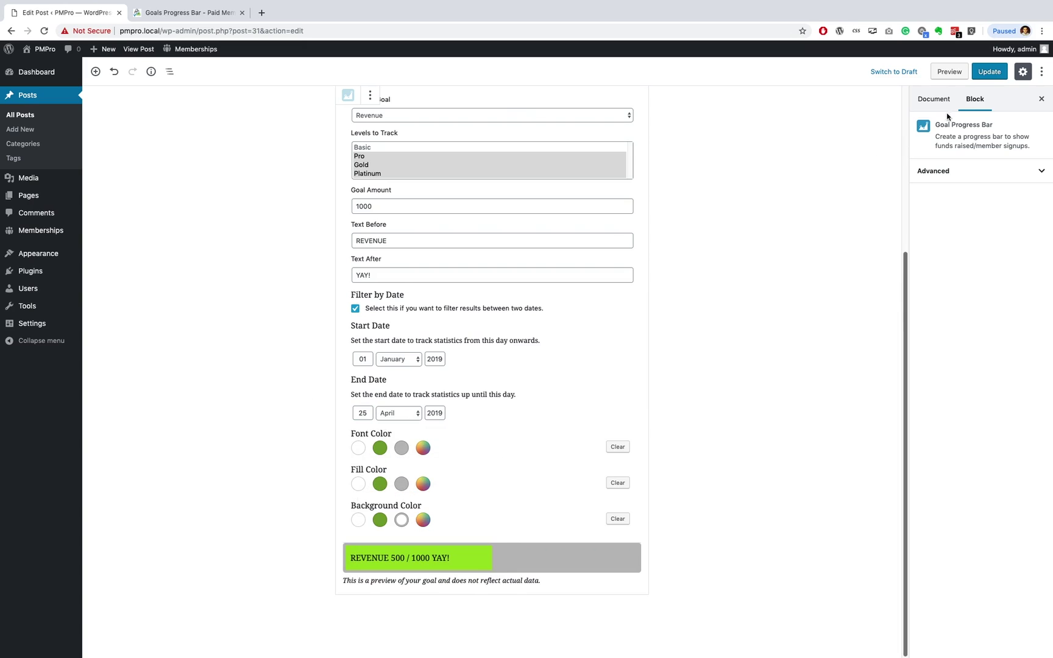
Update and view the post with both bars, then switch to the Goals Progress Bar add-on tab
left_click(989, 72)
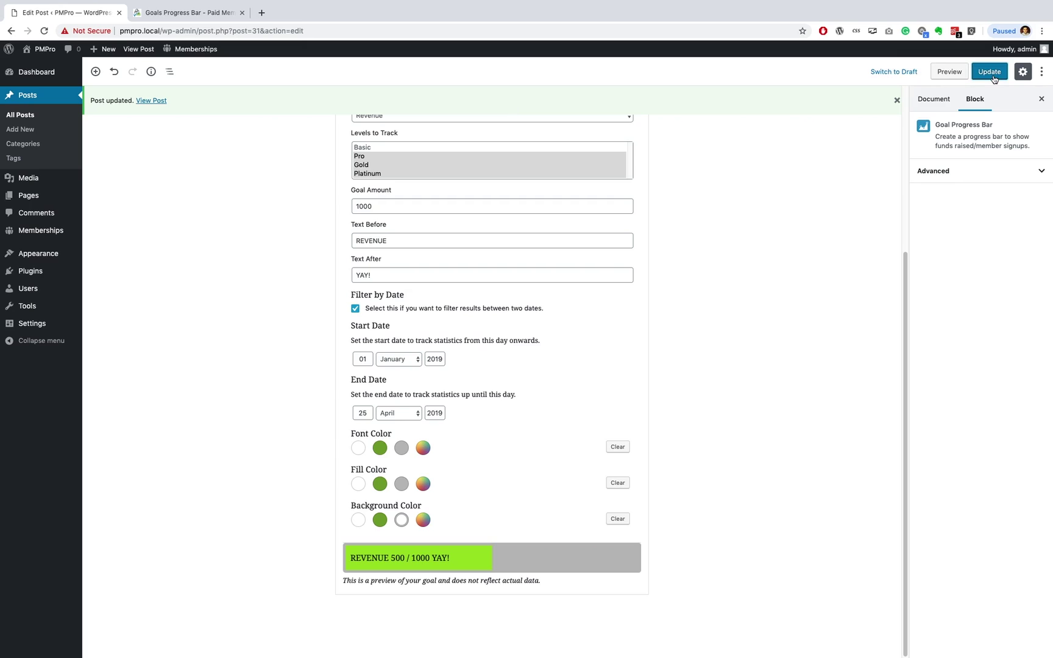
left_click(151, 101)
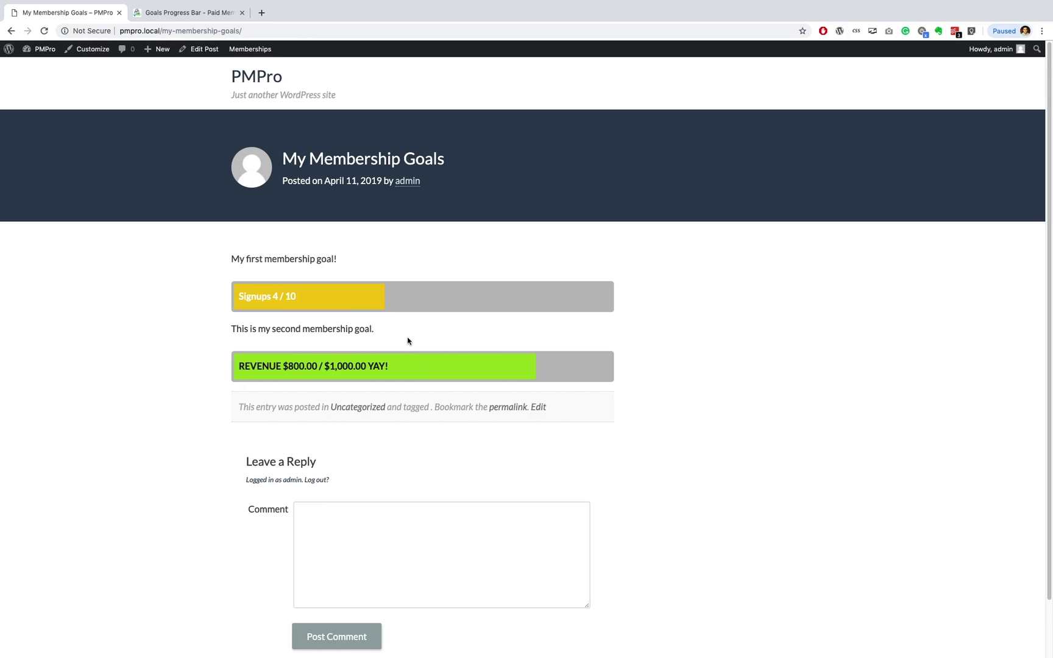
key("ctrl+Tab")
scroll(177, 221, "down", 3)
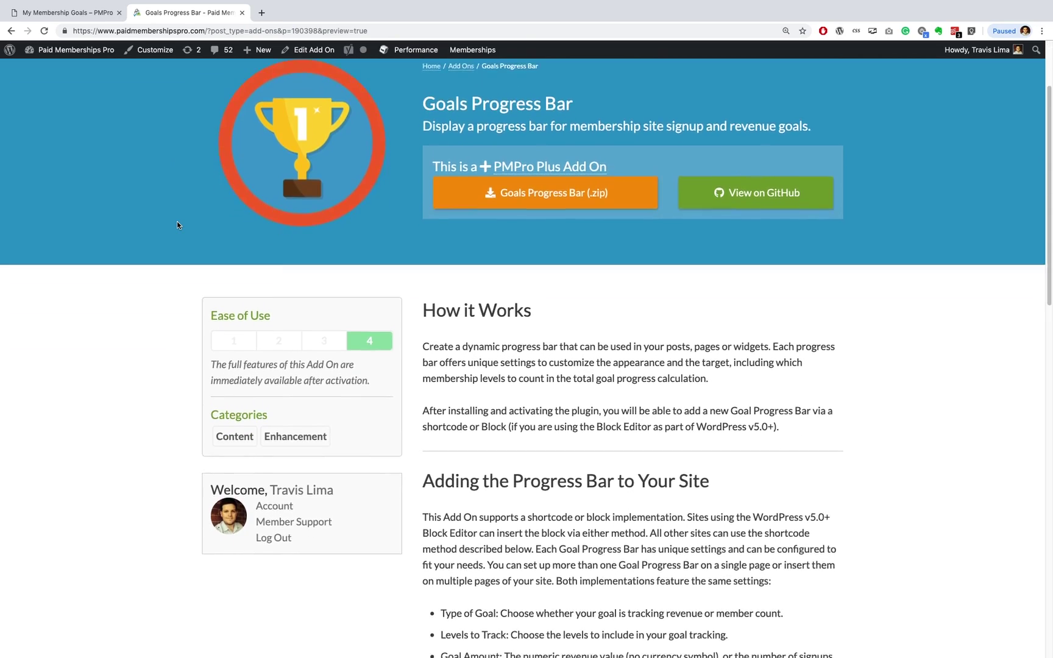
scroll(177, 225, "down", 2)
scroll(177, 224, "up", 5)
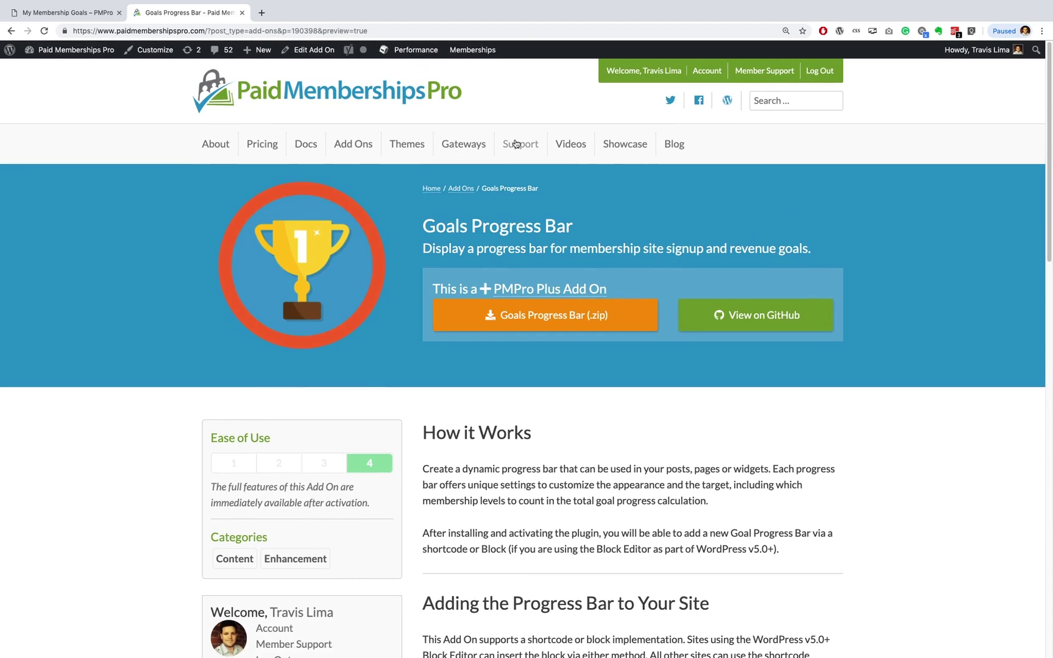
Go to the Paid Memberships Pro support page from the site navigation menu
left_click(515, 147)
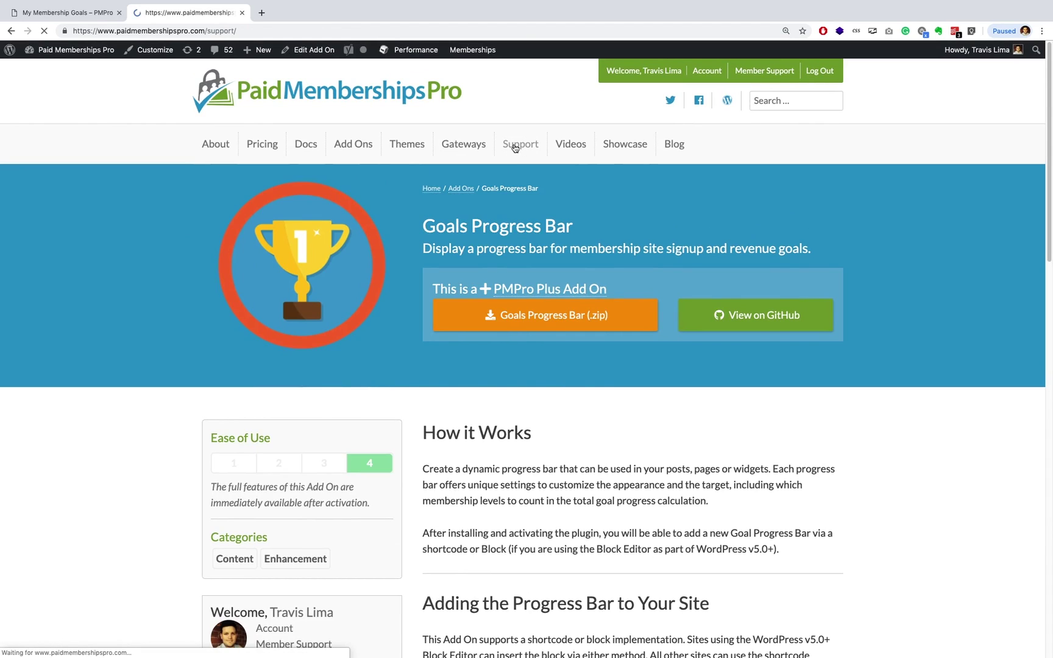